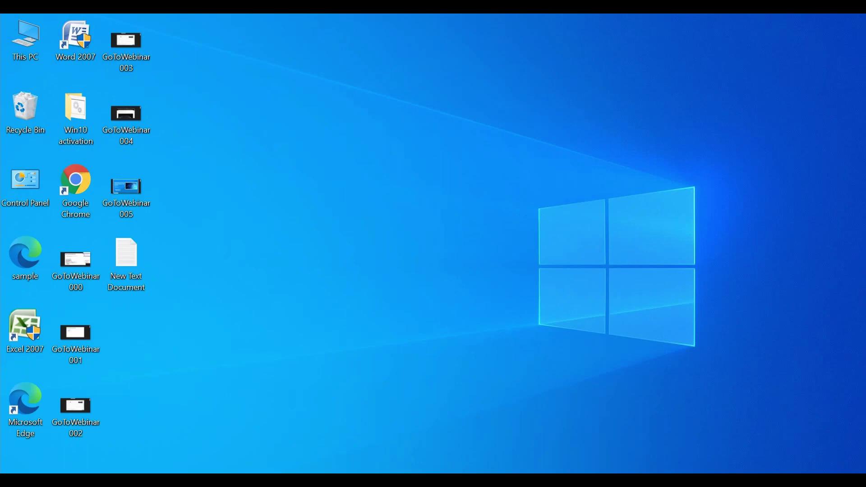
- Open Windows Settings from the Start menu to check whether it launches, and close it again
click(10, 478)
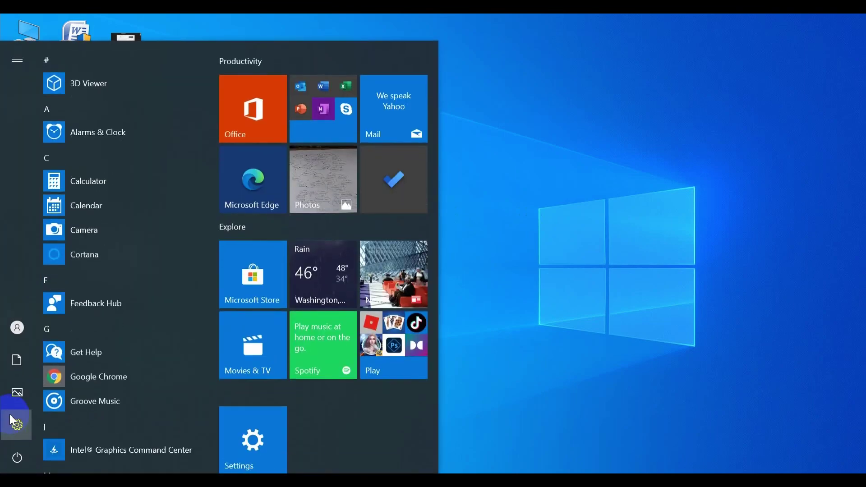
click(17, 431)
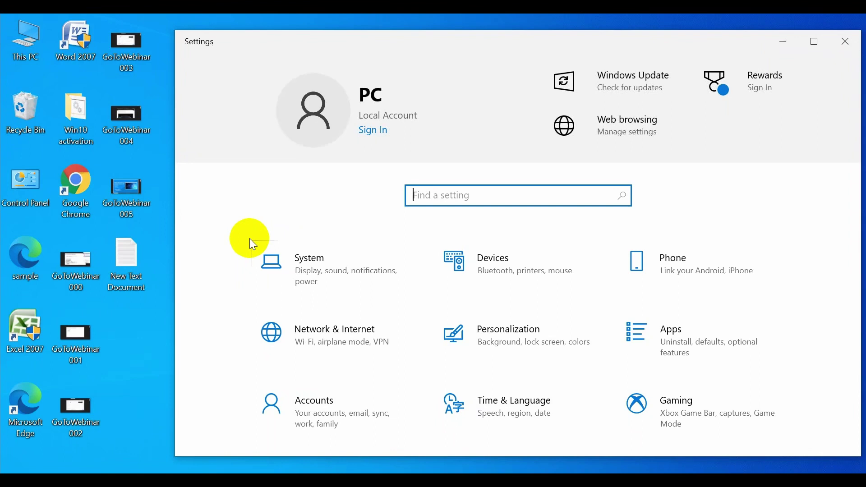
key(alt+F4)
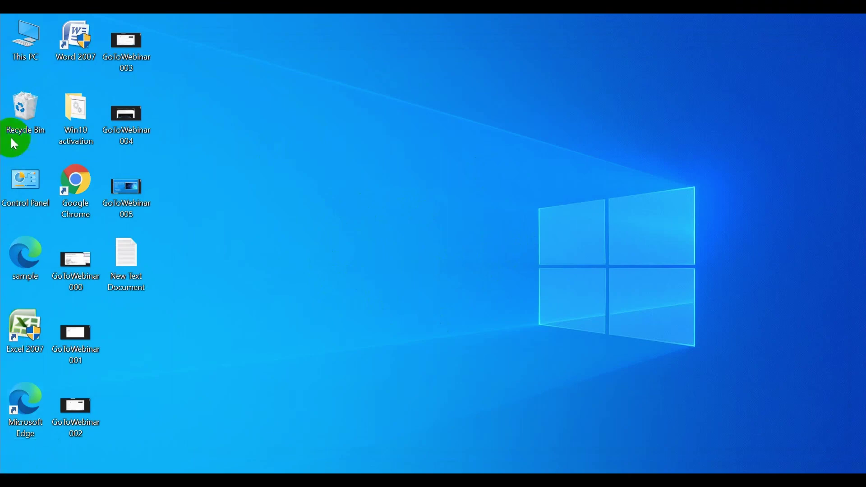
- Check whether Settings launches from the This PC window, and close both windows
double_click(23, 32)
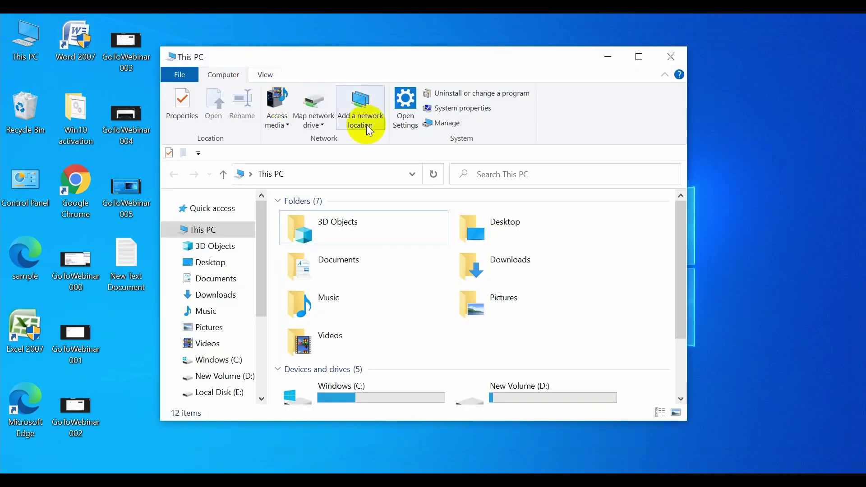
click(416, 115)
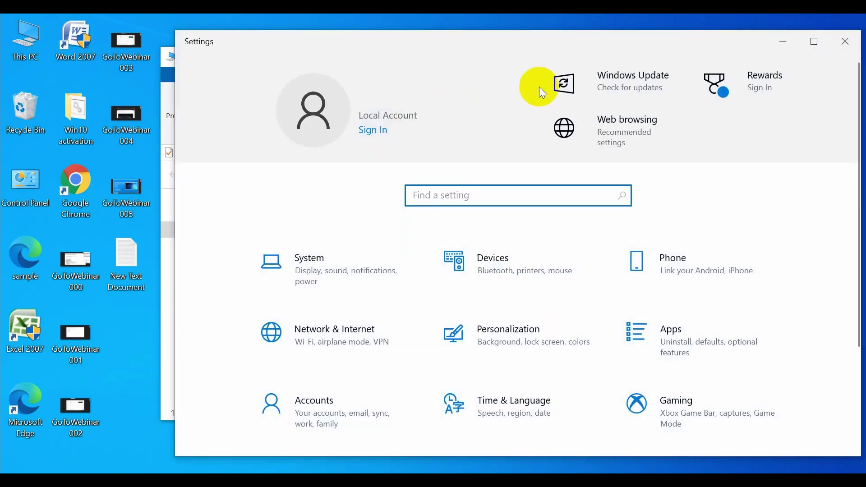
key(alt+F4)
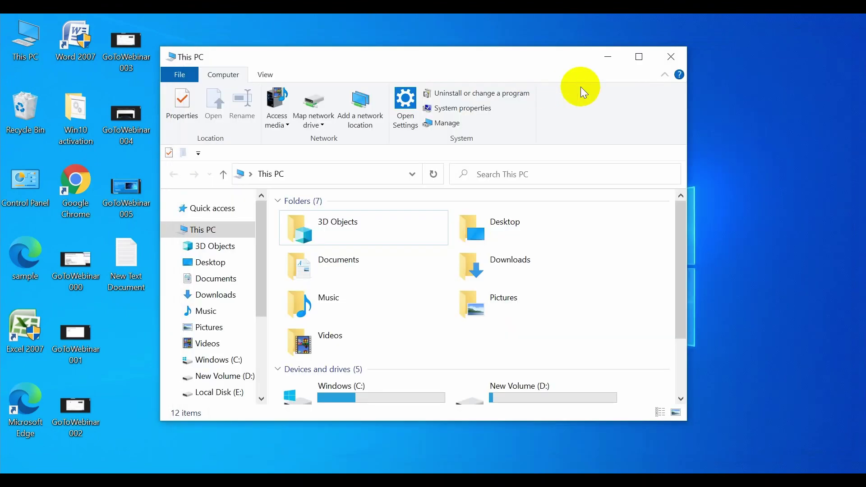
click(671, 55)
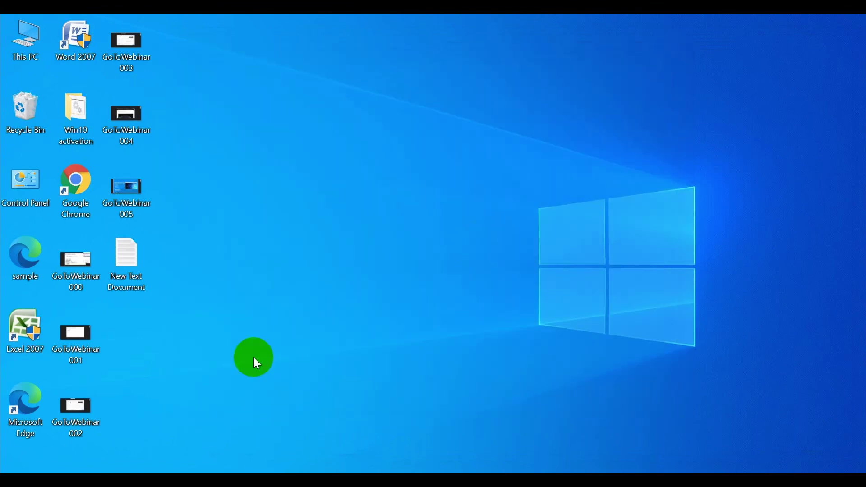
- Launch Windows PowerShell as administrator and copy the windows.immersivecontrolpanel re-registration command from the New Text Document in Notepad
right_click(14, 479)
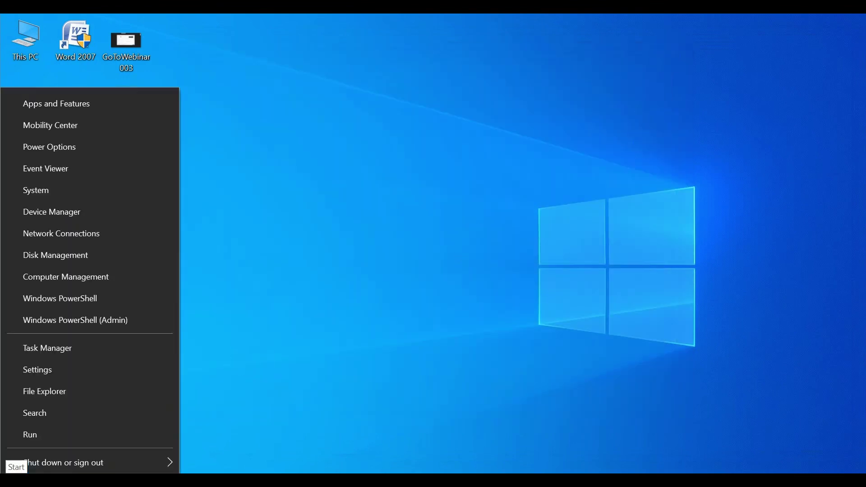
click(147, 320)
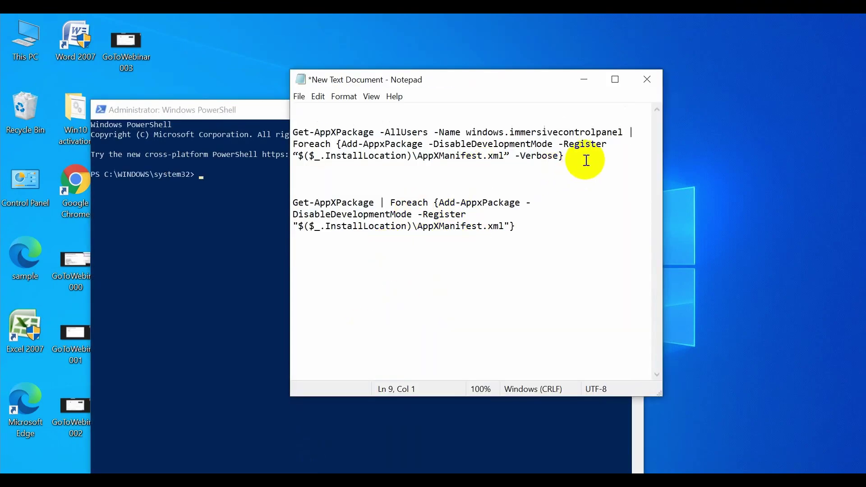
drag(586, 160, 276, 135)
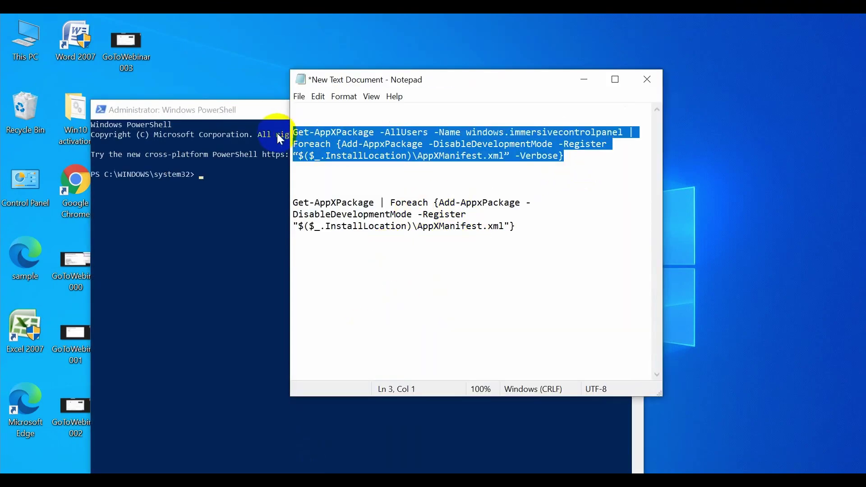
right_click(346, 144)
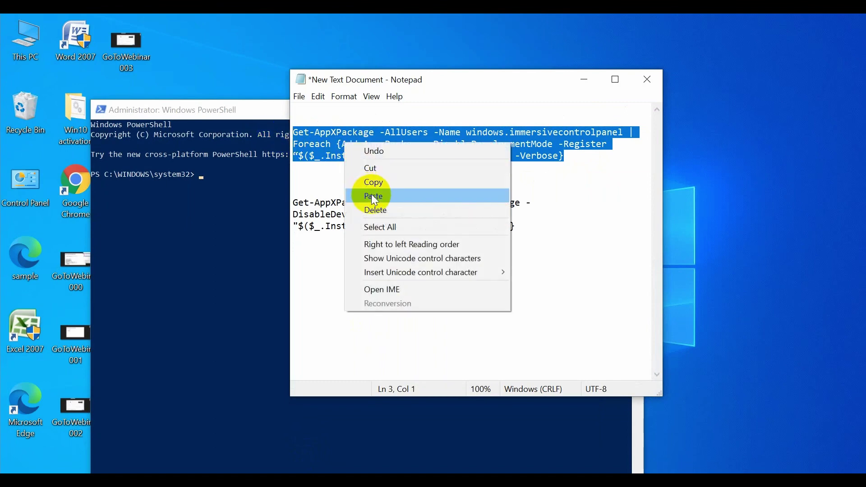
click(371, 183)
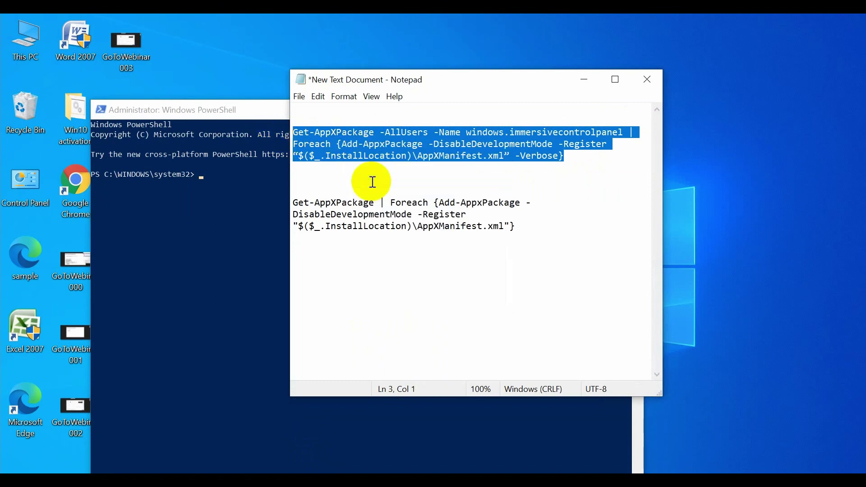
- Run the copied Get-AppXPackage -AllUsers -Name windows.immersivecontrolpanel command in the administrator PowerShell, and minimize the PowerShell and Notepad windows
click(250, 215)
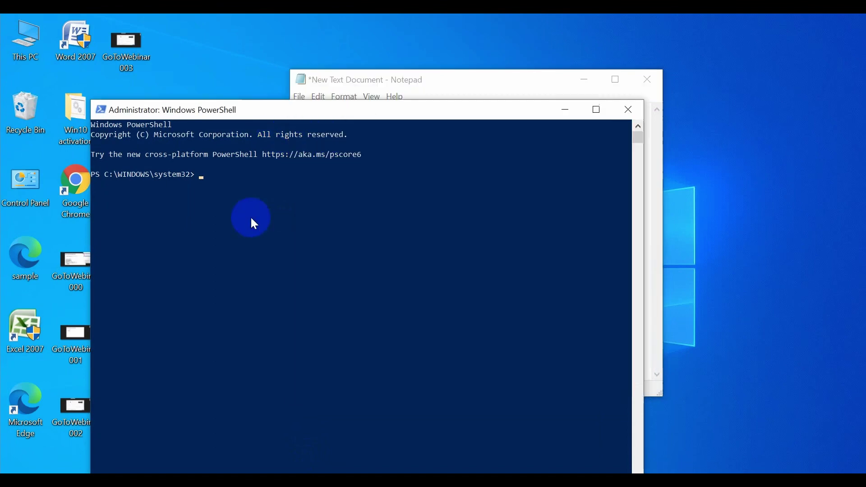
right_click(250, 185)
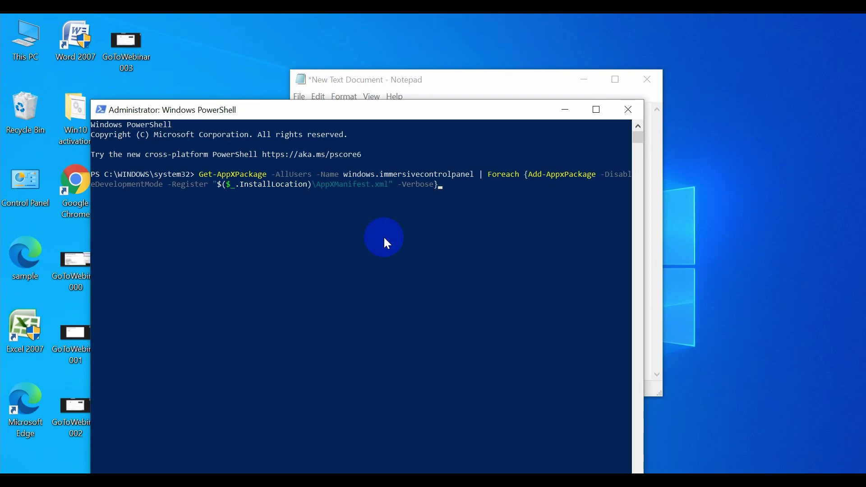
key(Return)
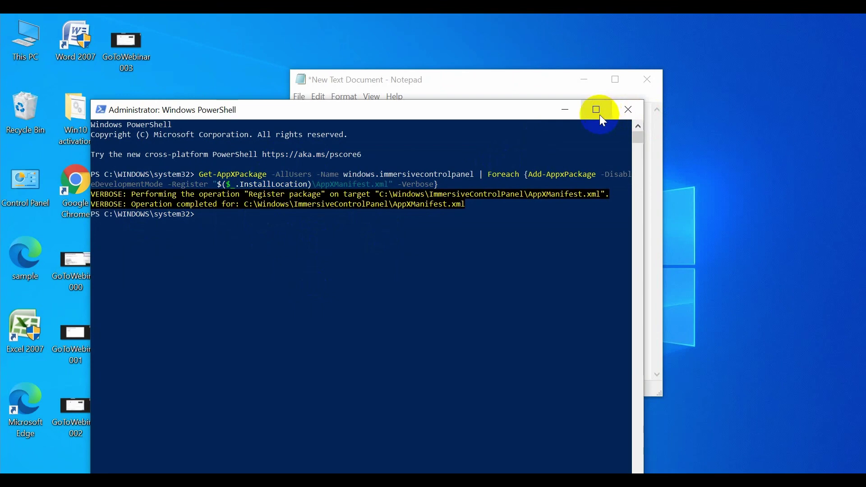
click(552, 114)
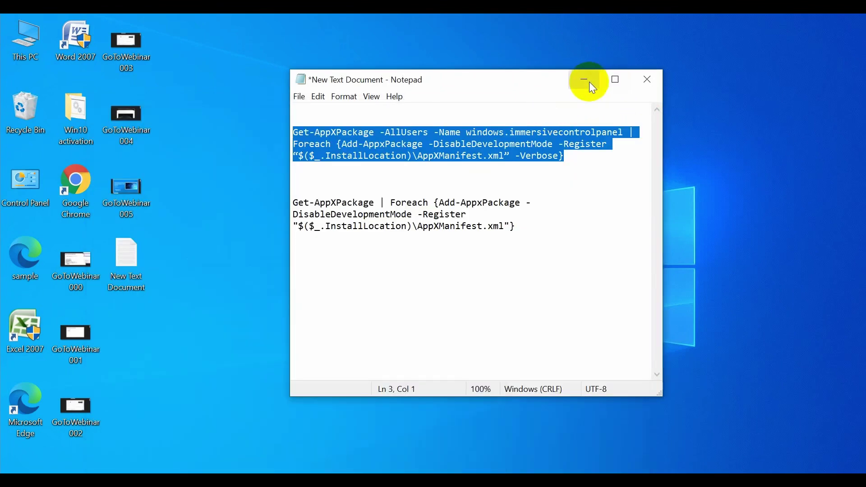
click(588, 82)
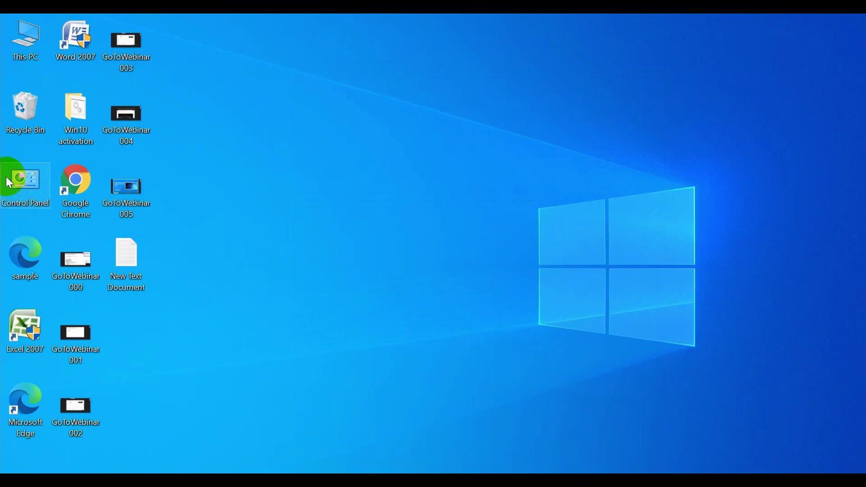
- Test that Settings opens from the Start menu after re-registering its package, and close it
click(16, 467)
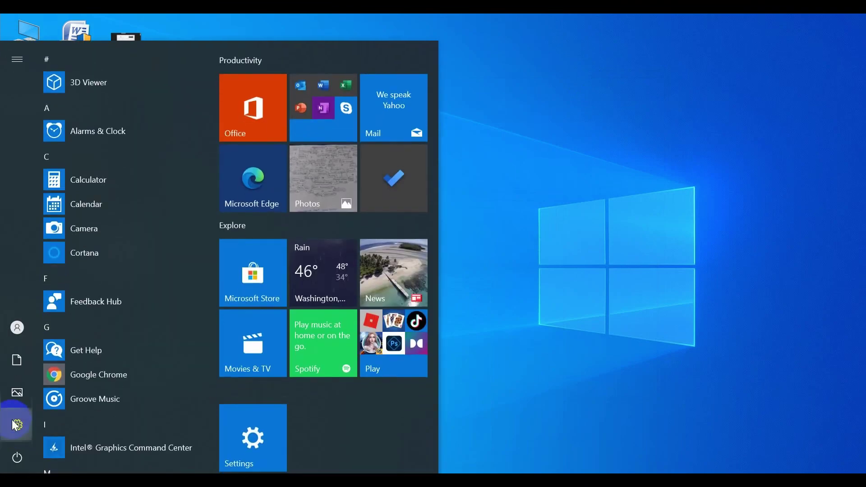
click(16, 425)
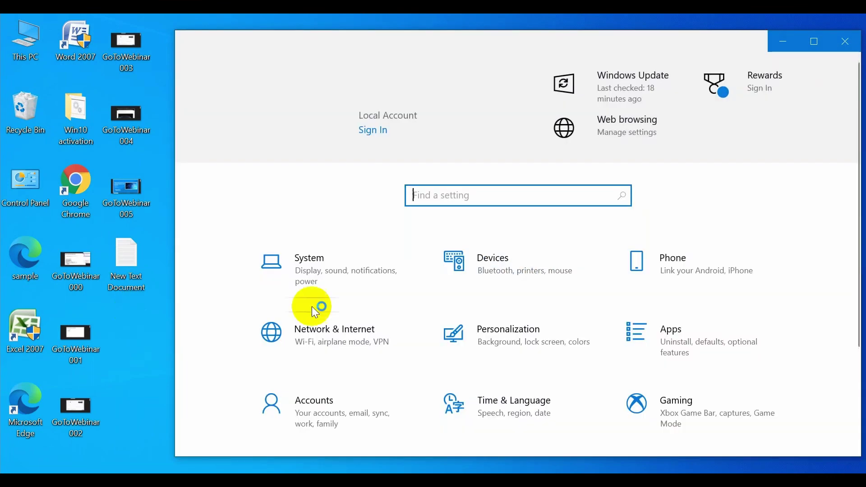
key(alt+F4)
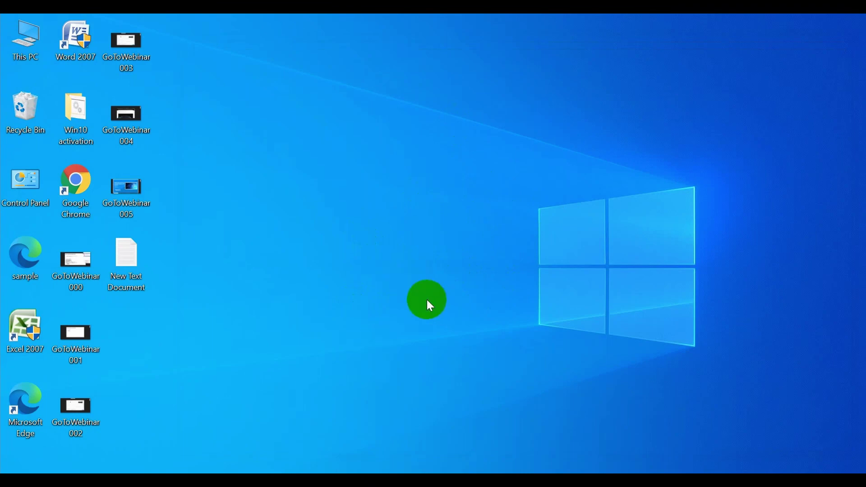
- Bring back the New Text Document in Notepad, and close it with its changes saved
click(282, 419)
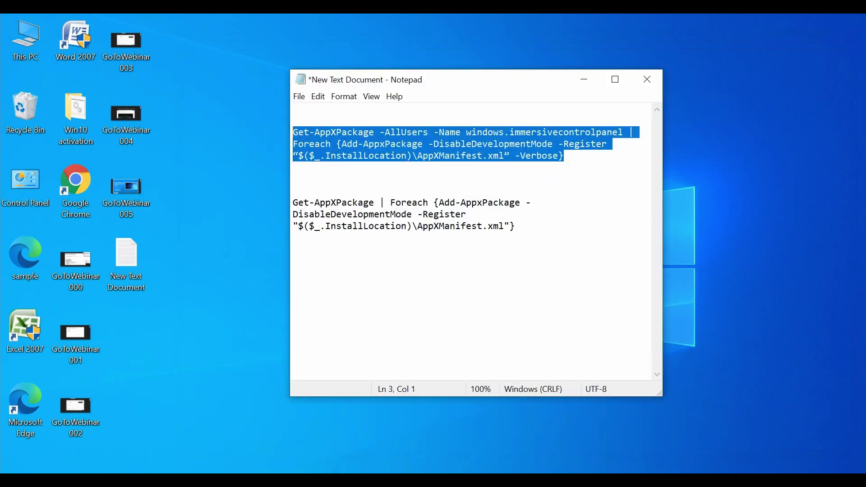
click(644, 76)
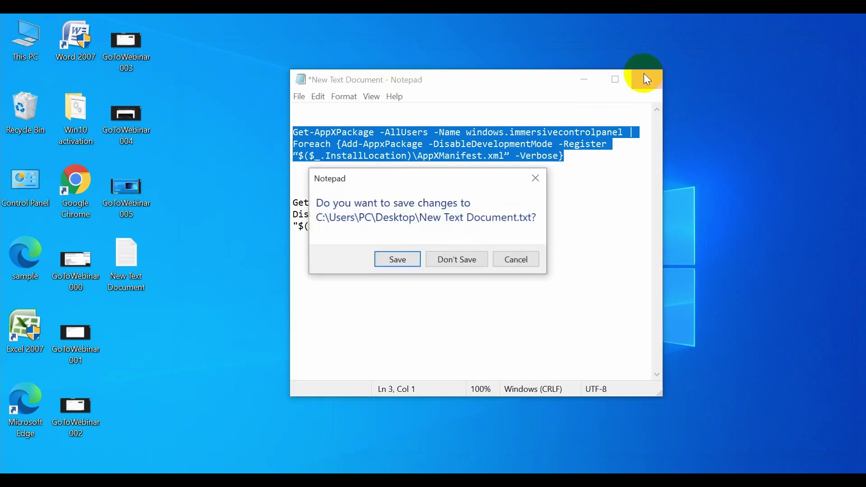
click(398, 260)
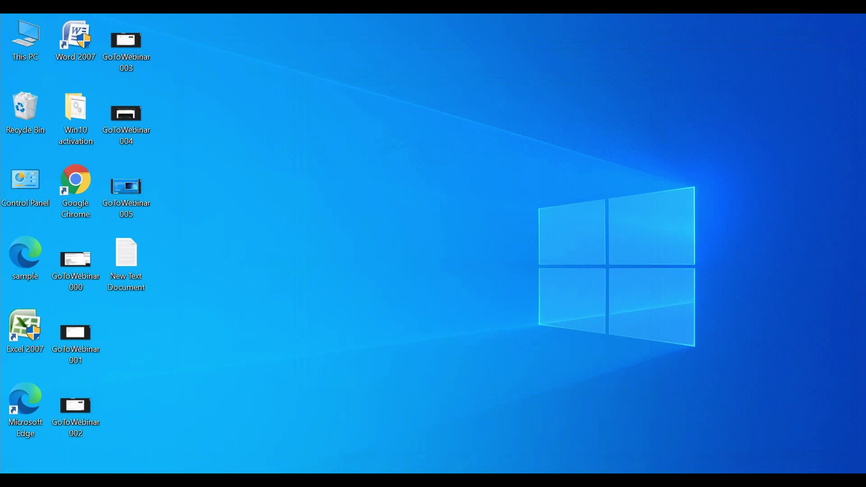
key(super)
click(482, 385)
click(545, 231)
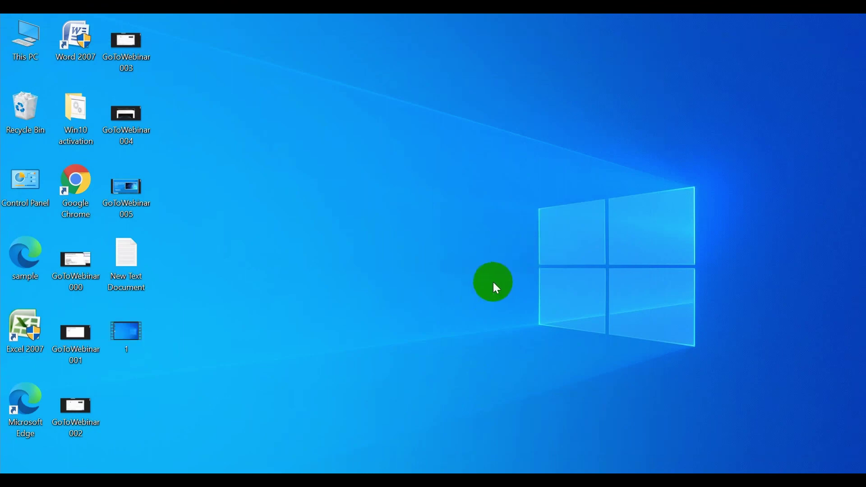
click(221, 398)
key(super)
key(super)
click(29, 445)
- Check once more whether Settings launches from the Start menu, and close its window
key(super)
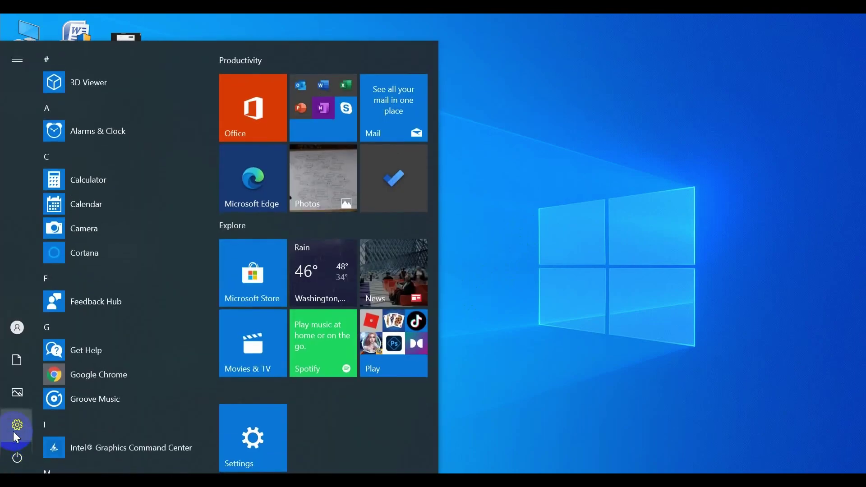
mouse_move(13, 429)
click(13, 429)
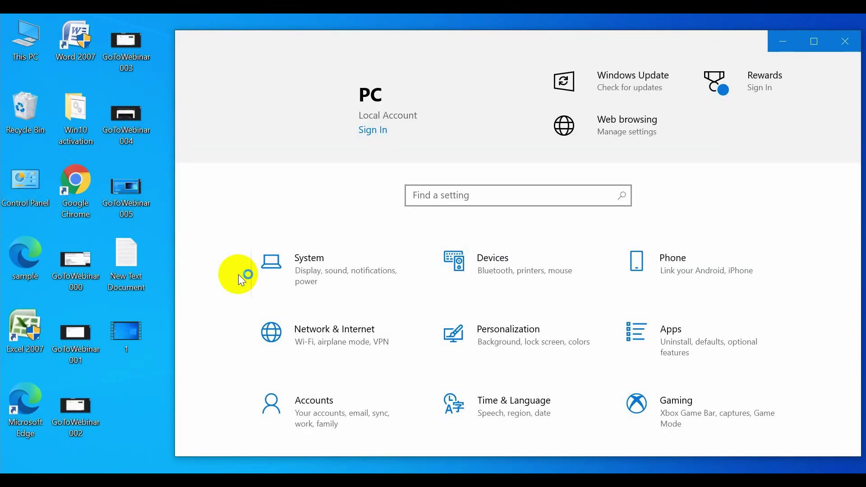
key(alt+F4)
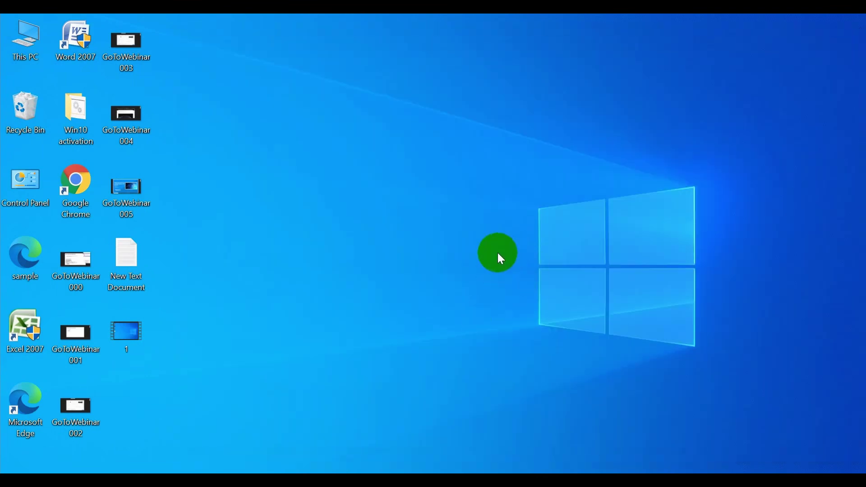
- Open New Text Document from the desktop and copy its second command, the Get-AppXPackage re-registration for all app packages
double_click(136, 261)
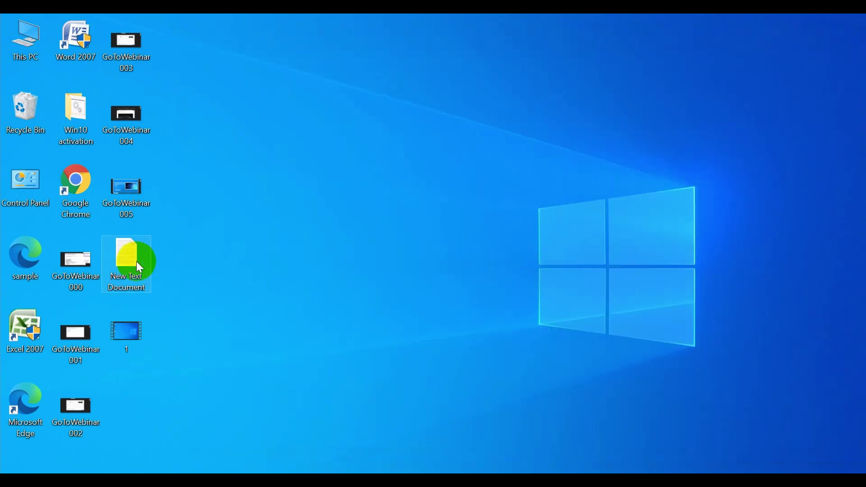
drag(292, 195, 518, 232)
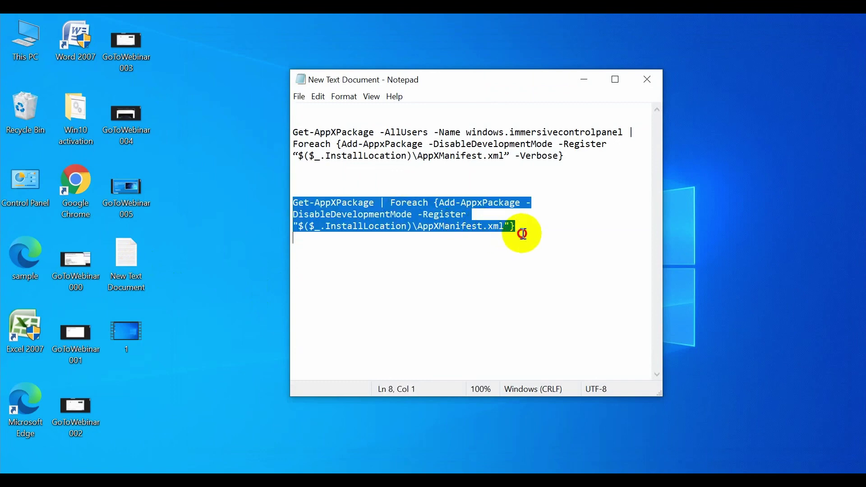
right_click(452, 214)
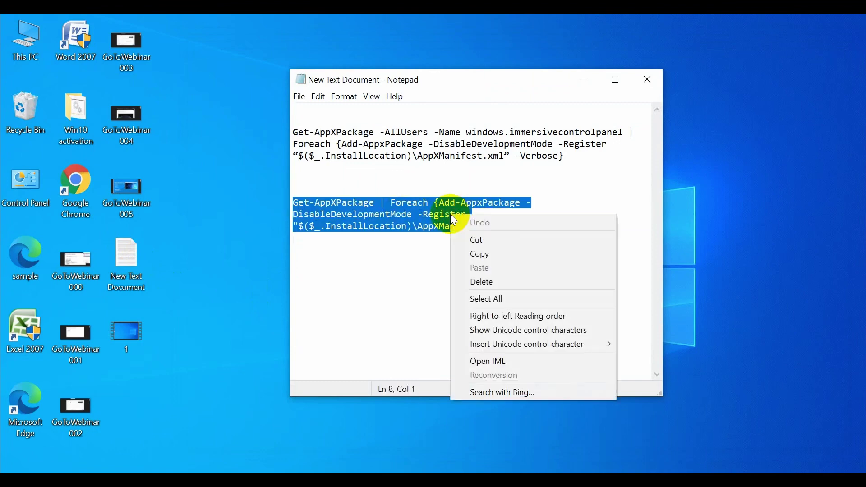
click(475, 255)
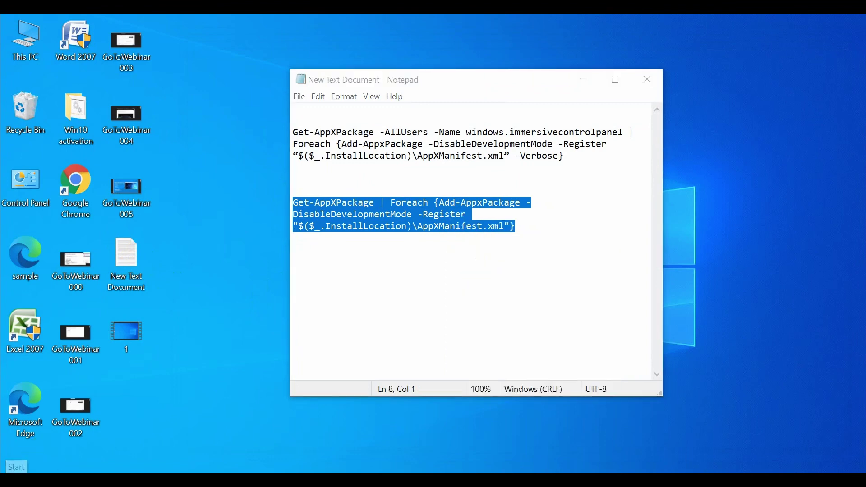
- Launch Windows PowerShell as administrator and run the copied Get-AppXPackage | Foreach {Add-AppxPackage -DisableDevelopmentMode -Register "$($_.InstallLocation)\AppXManifest.xml"} command
click(16, 467)
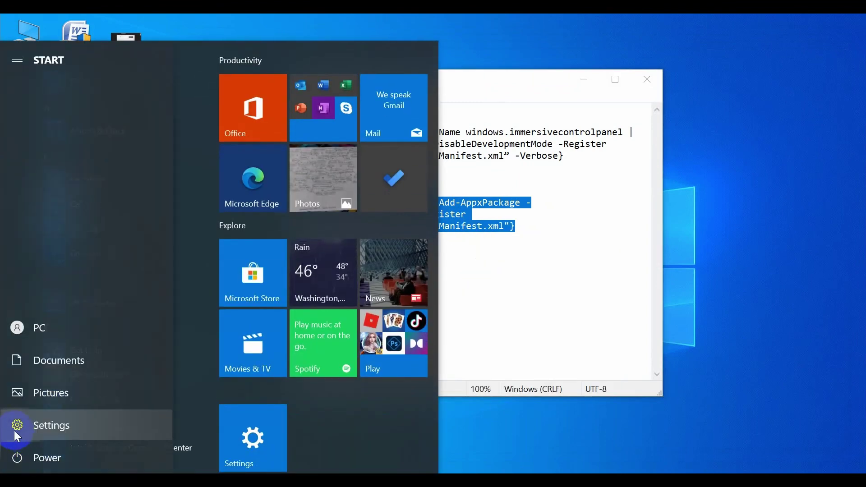
right_click(17, 468)
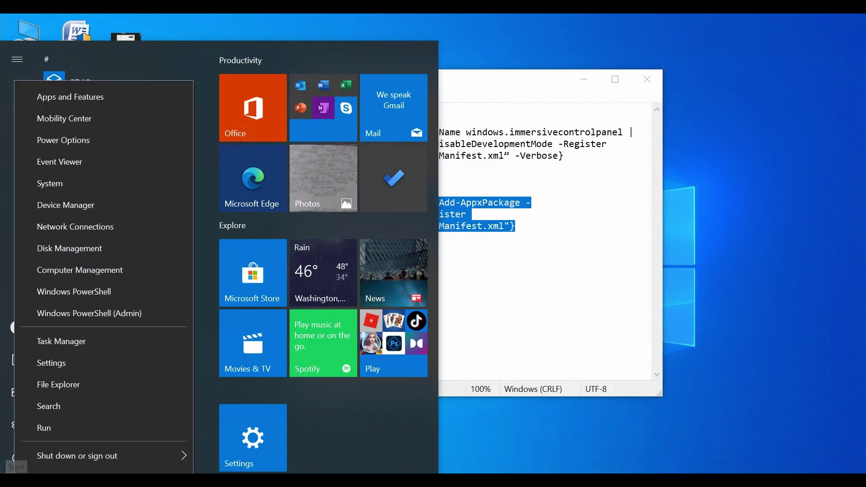
click(93, 310)
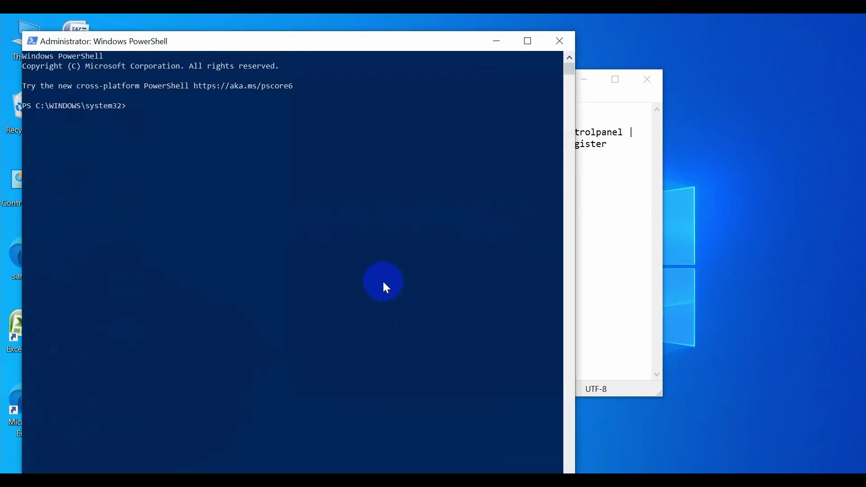
key(Return)
key(ctrl+v)
key(Return)
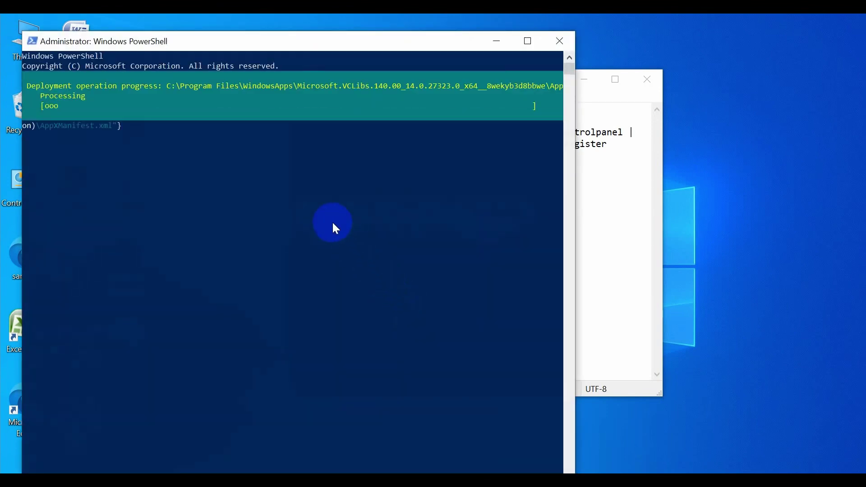
- Close New Text Document, maximize the administrator PowerShell to review the package re-registration output, and close it
click(333, 225)
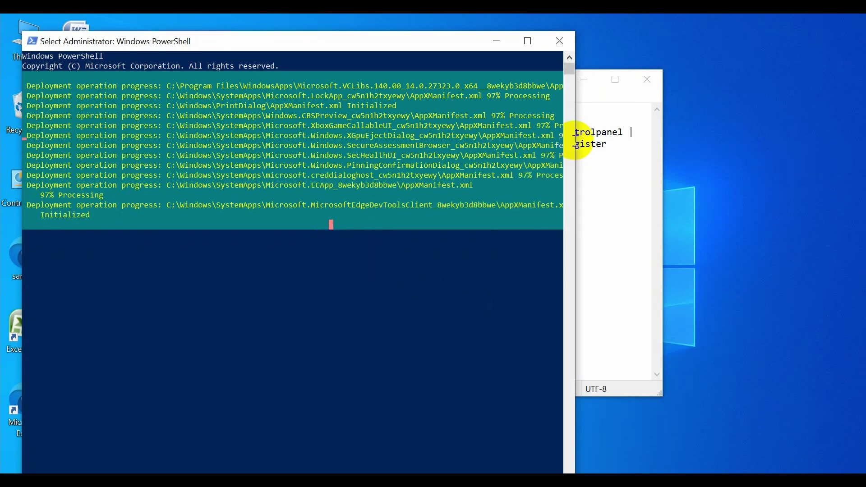
click(659, 157)
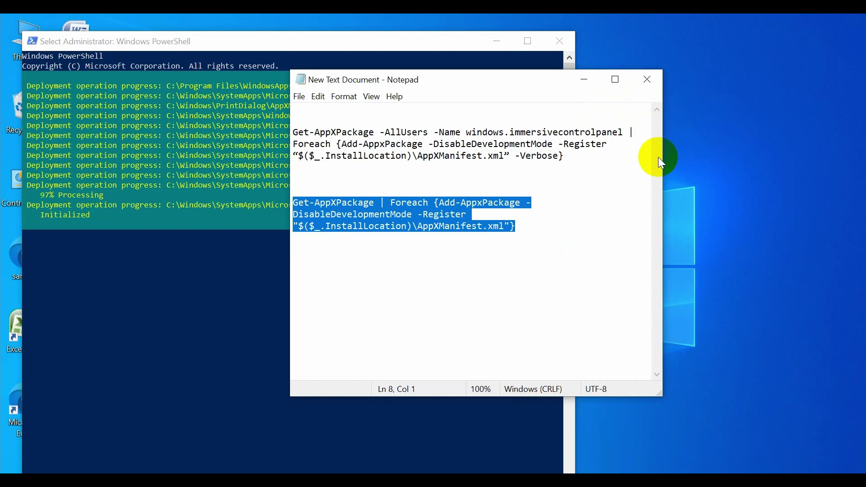
click(647, 78)
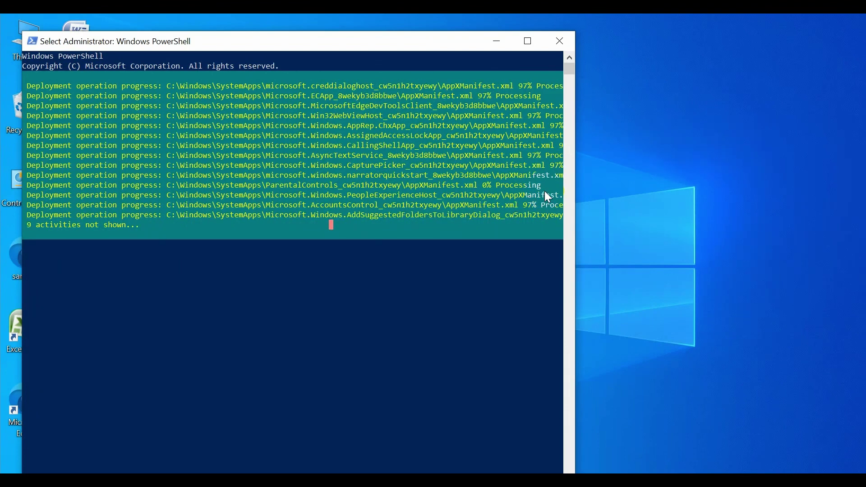
click(527, 42)
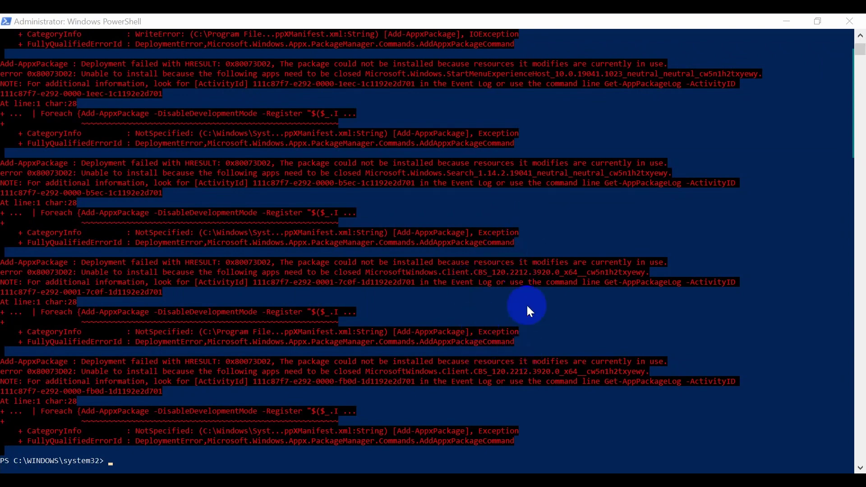
mouse_move(859, 59)
mouse_down()
mouse_move(861, 72)
mouse_move(859, 46)
mouse_up()
click(856, 23)
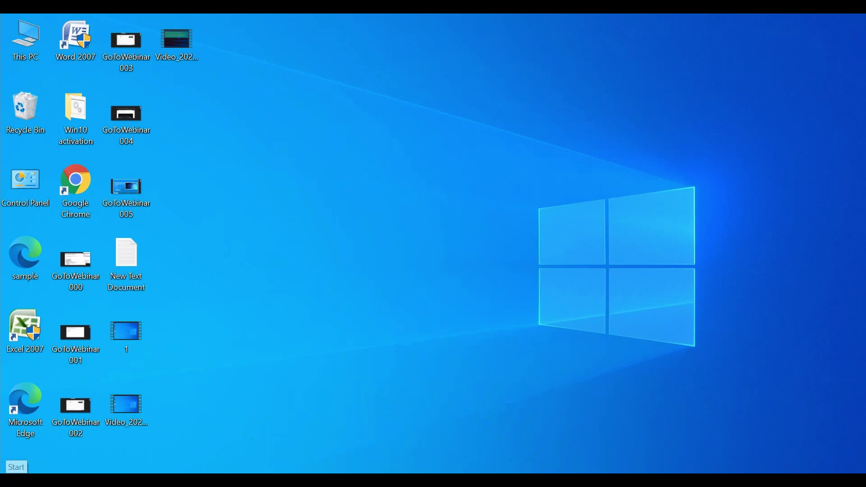
click(11, 471)
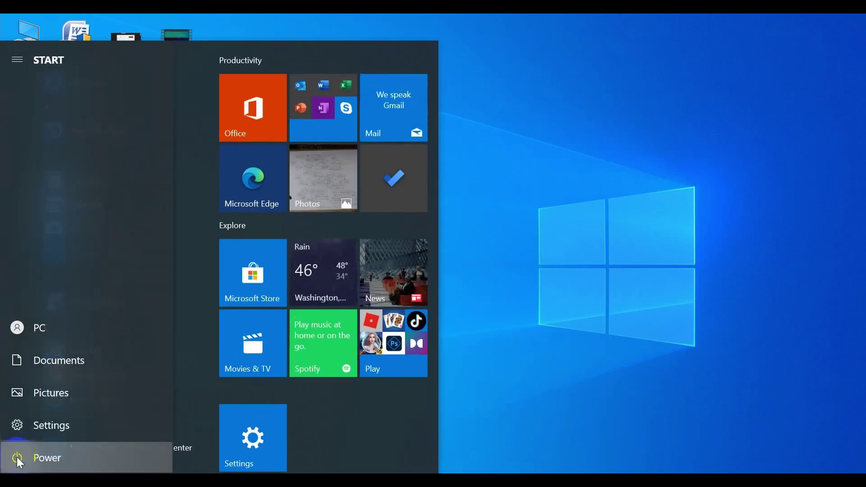
click(17, 456)
click(497, 379)
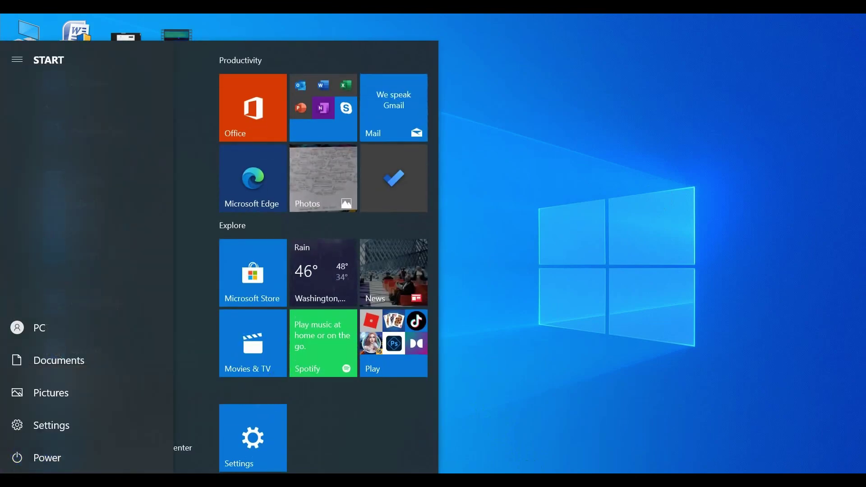
click(465, 464)
click(557, 462)
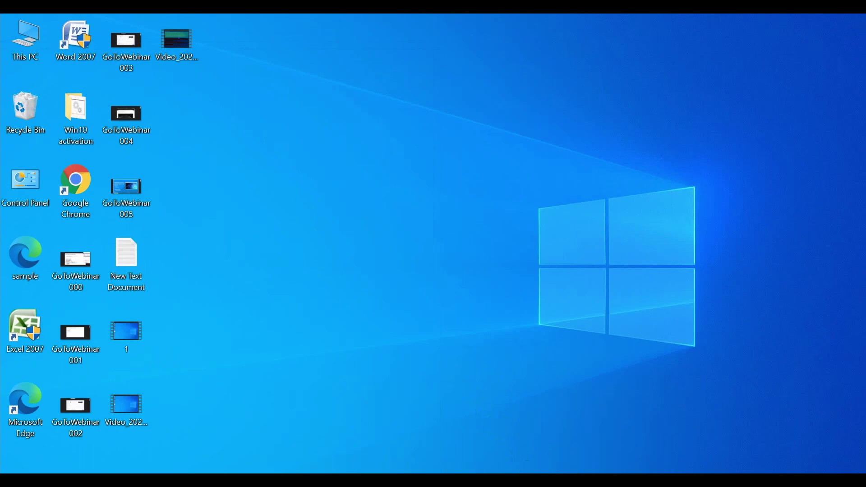
click(514, 230)
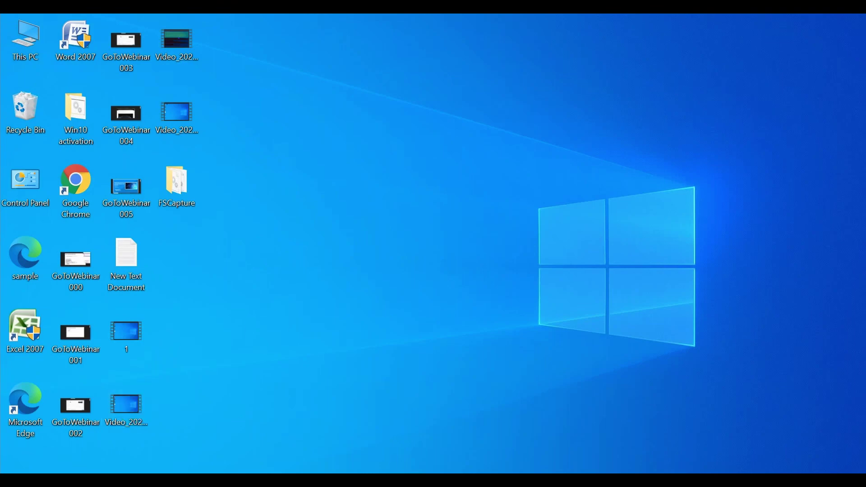
- Launch Settings from the Start menu, open its Apps category, and return to the Settings home page
click(11, 479)
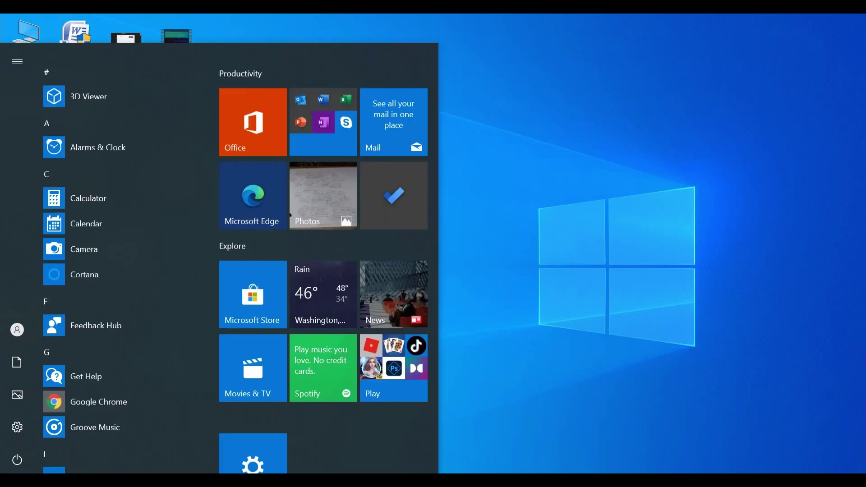
mouse_move(17, 429)
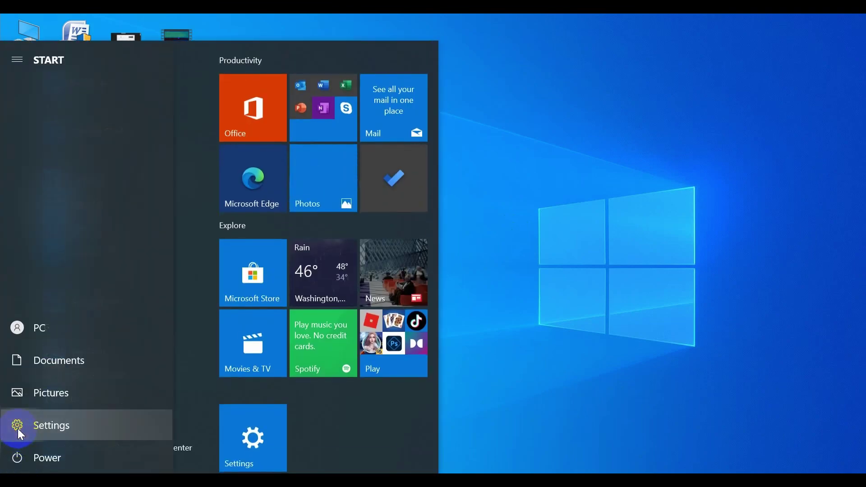
click(102, 419)
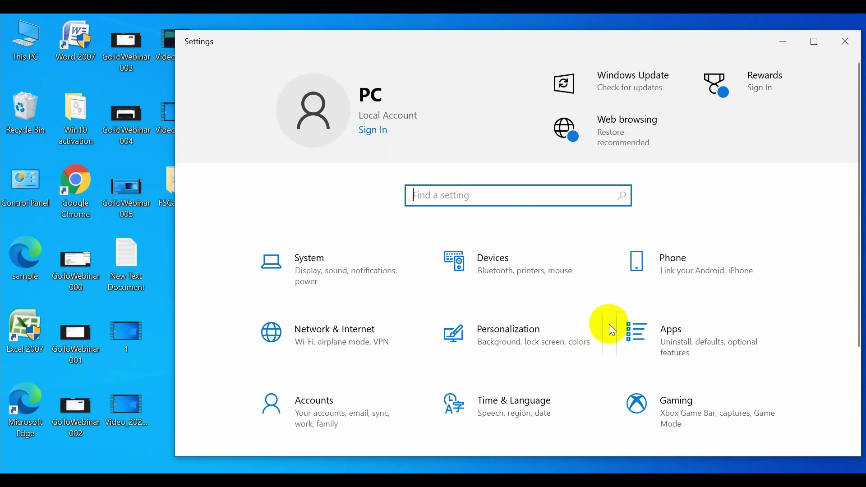
click(696, 334)
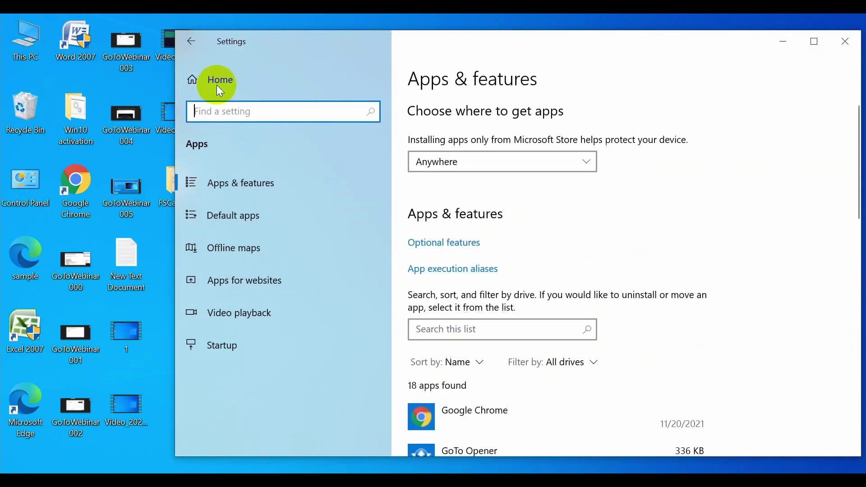
click(194, 42)
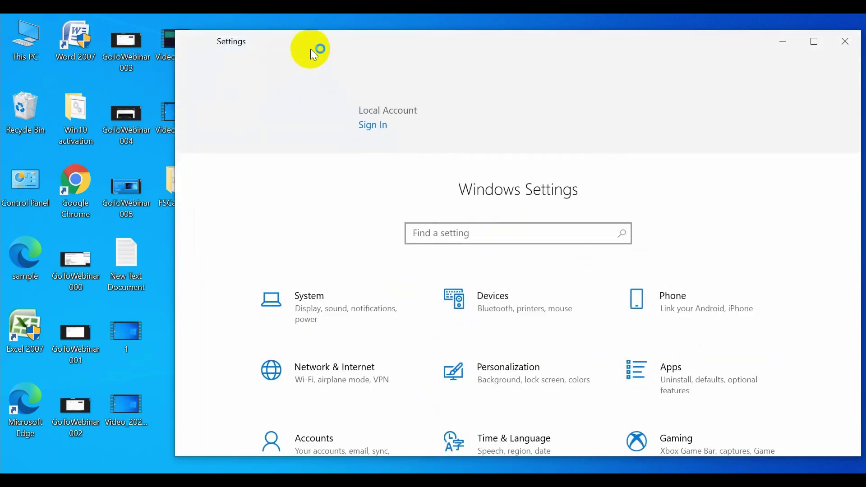
- Reposition the Settings window on the desktop to check that it responds, and close it
drag(320, 44, 216, 50)
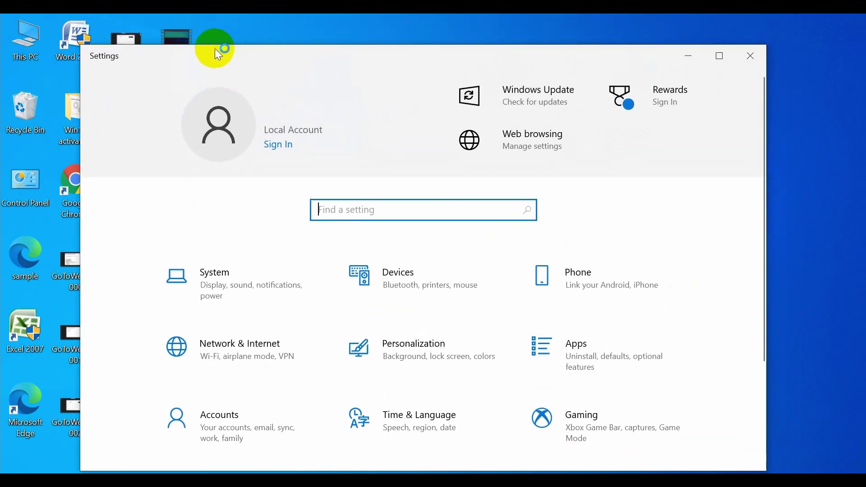
drag(236, 56, 248, 33)
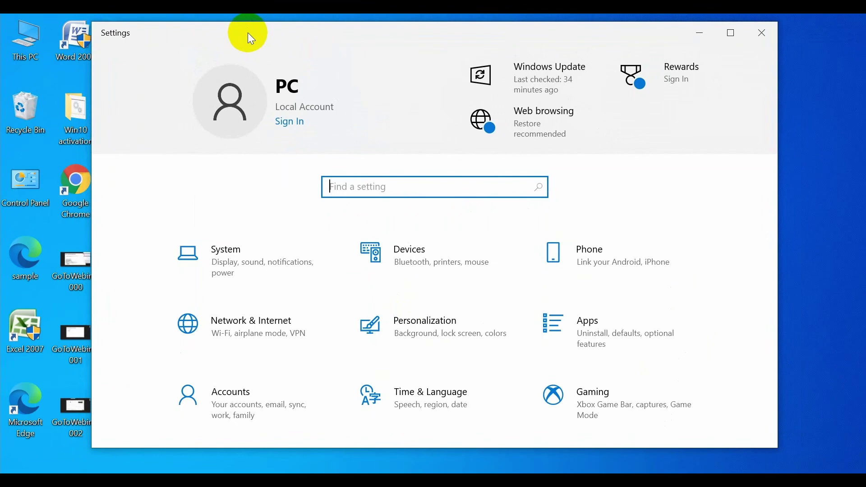
key(alt+F4)
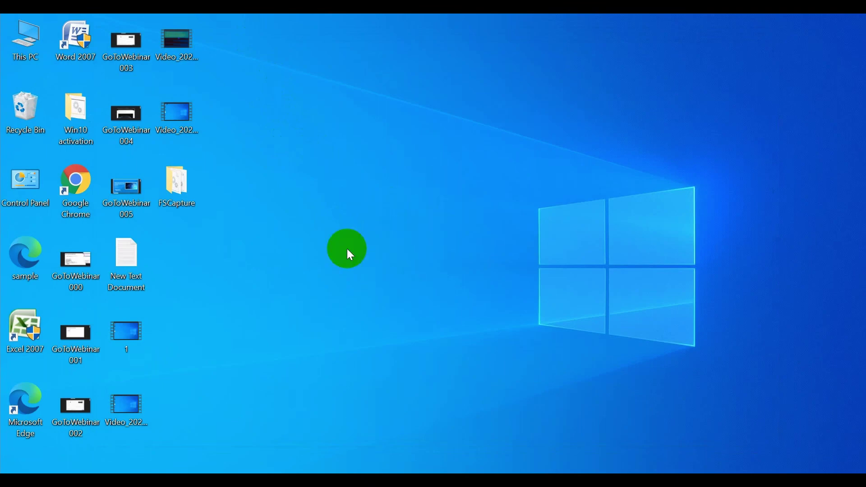
- Launch Settings from the Start menu once more, view Apps & features, and close the window
click(17, 466)
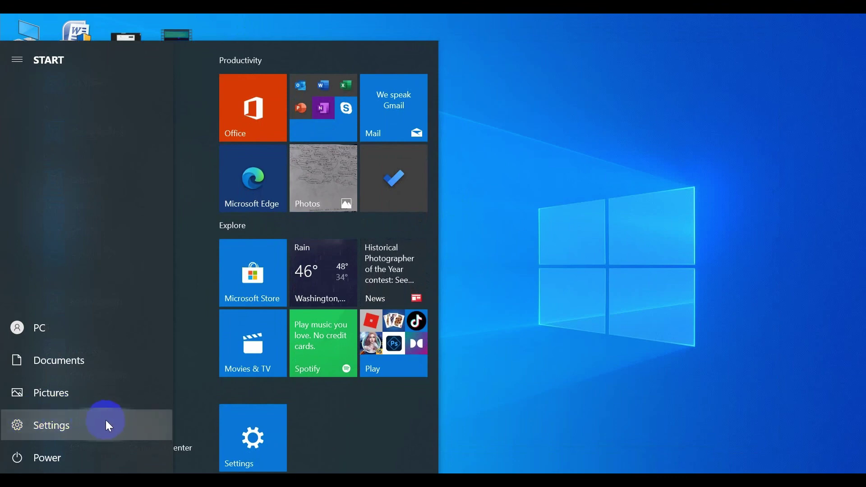
click(106, 424)
click(617, 68)
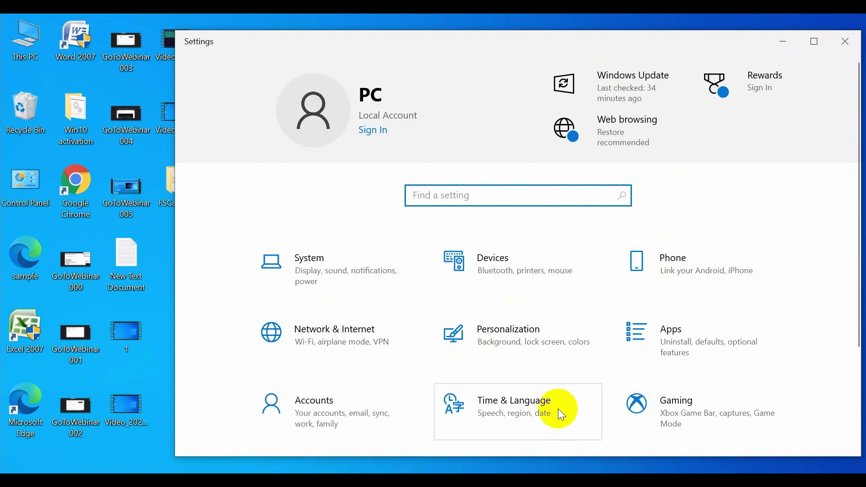
click(679, 337)
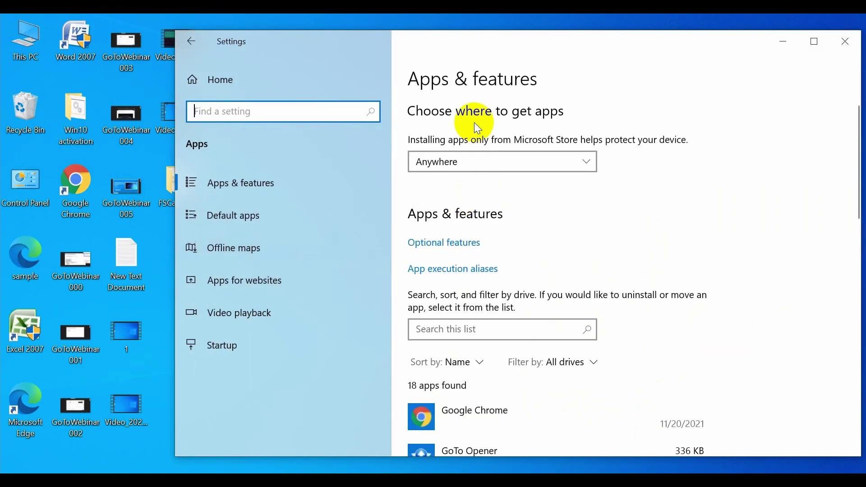
key(alt+F4)
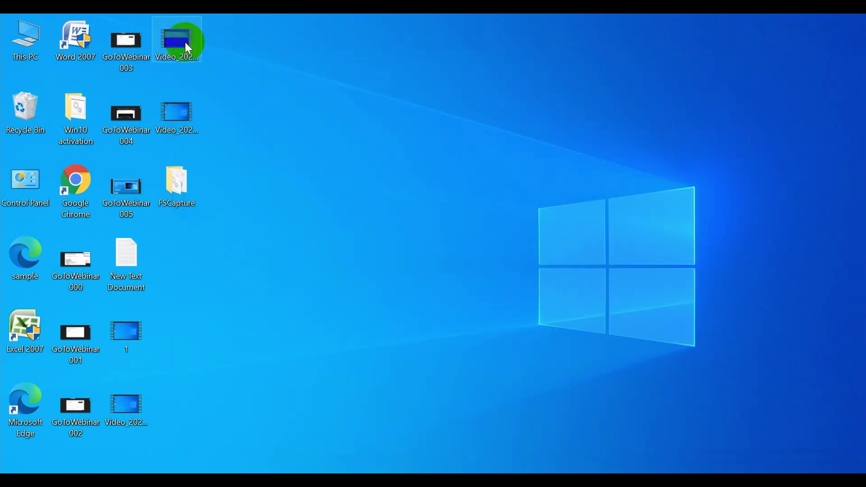
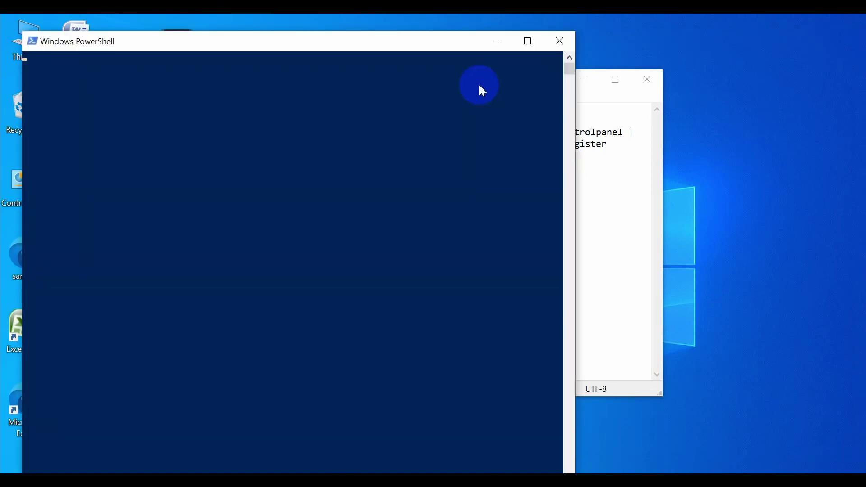
- Copy the net user command from New Text Document and run it in the administrator PowerShell to add user PC2 with an account password
click(612, 185)
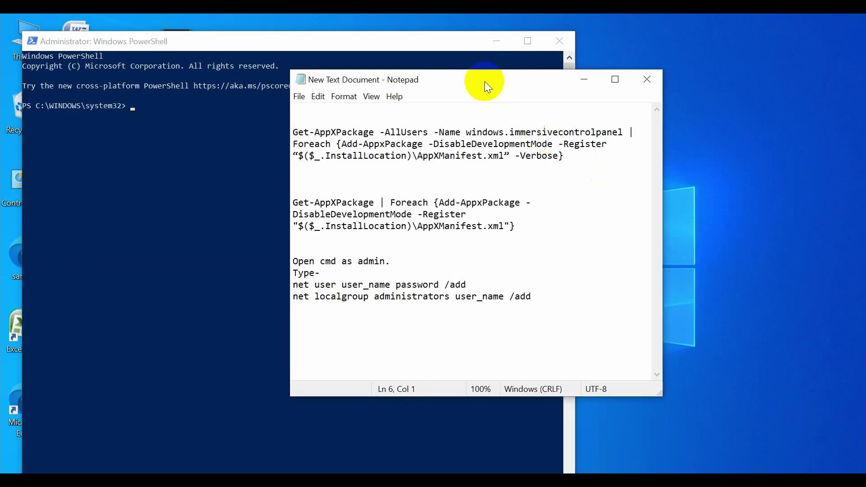
drag(484, 81, 718, 79)
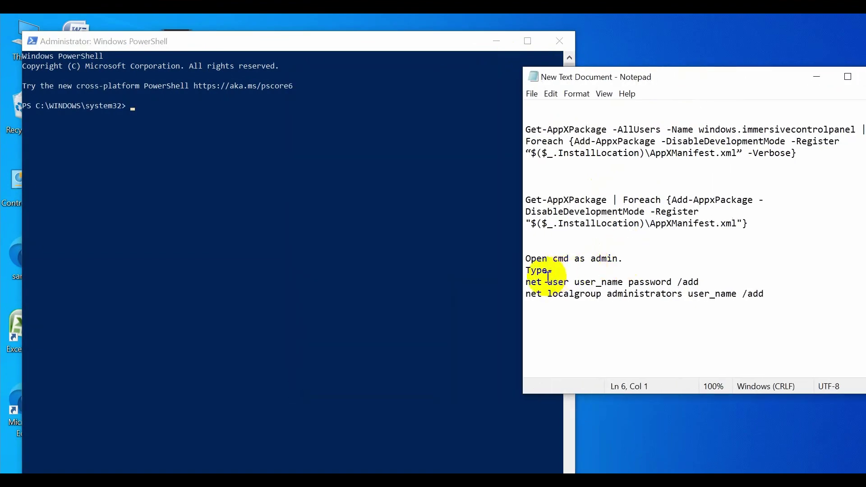
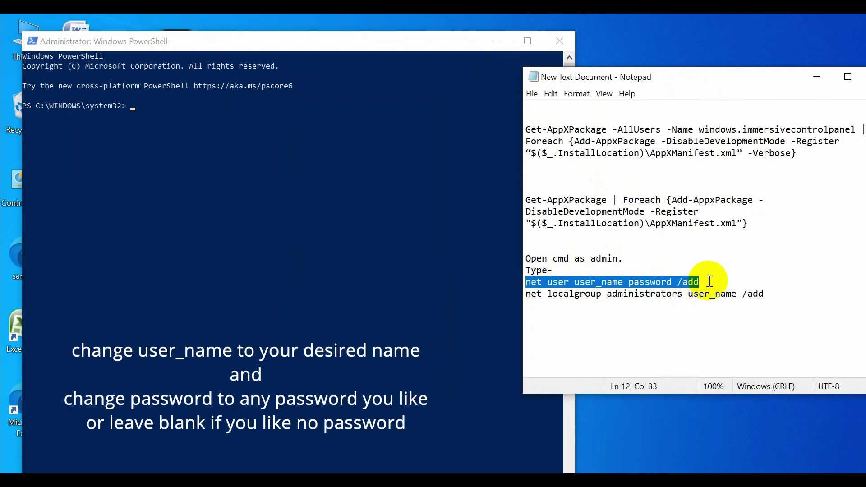
right_click(680, 281)
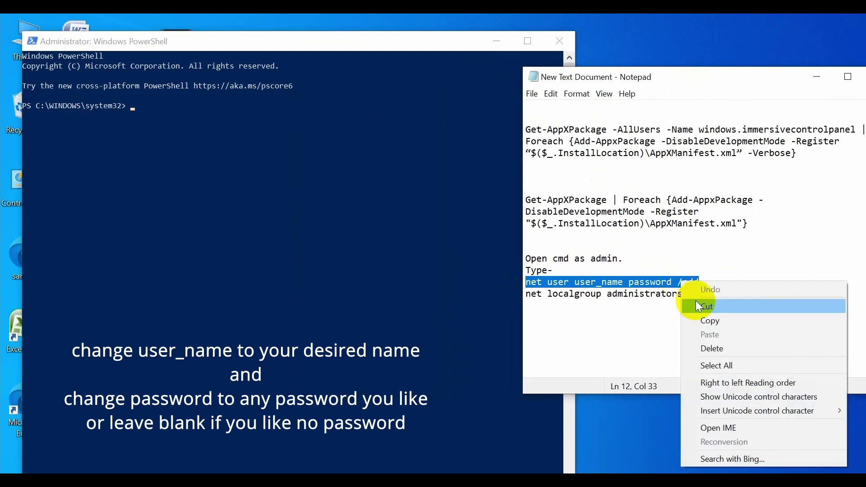
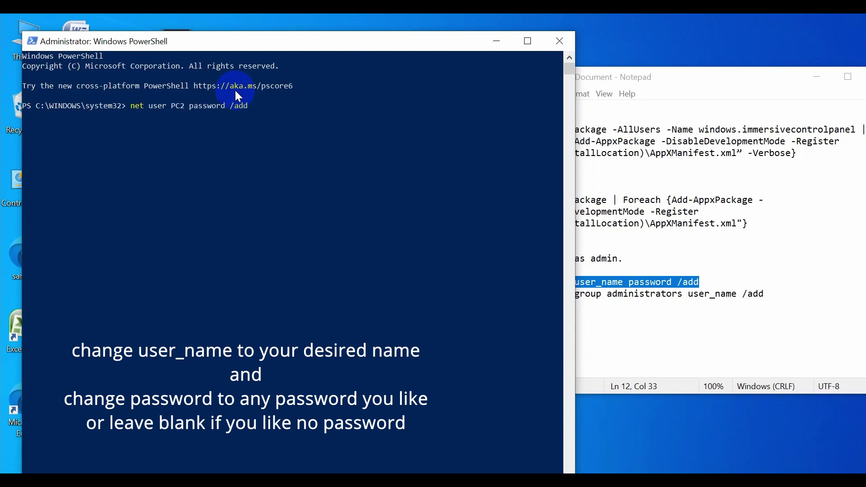
key(Return)
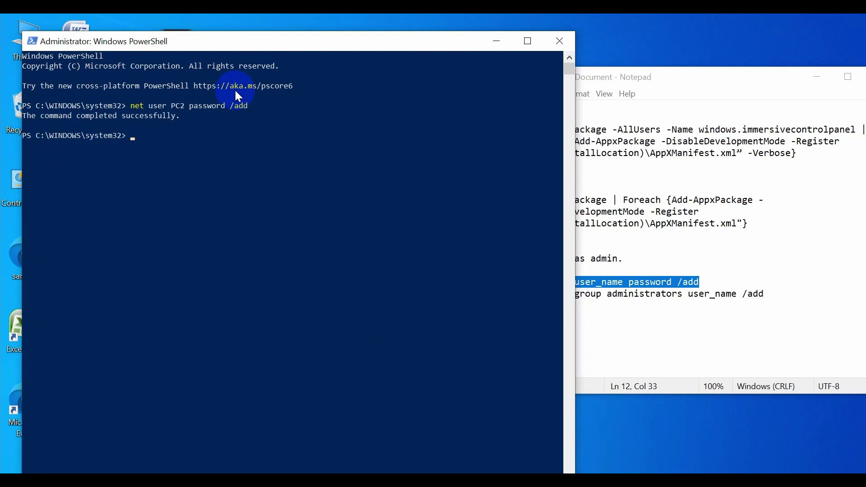
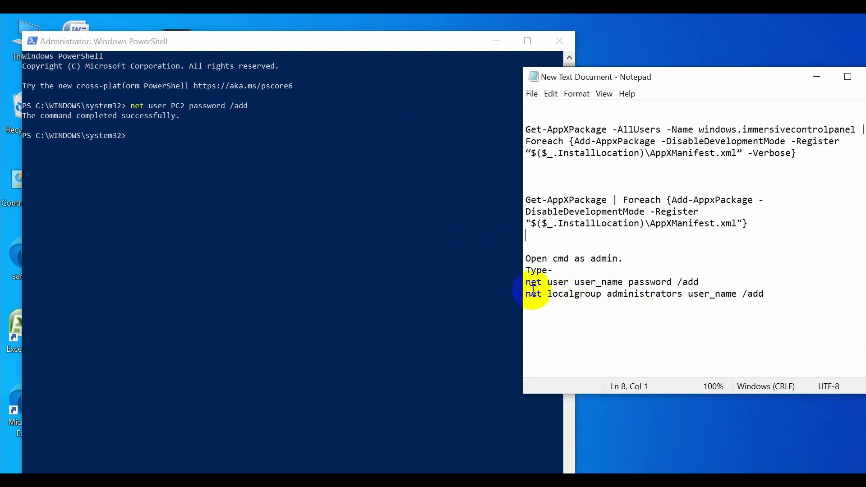
- Copy the net localgroup administrators user_name /add command from New Text Document
drag(527, 295, 764, 303)
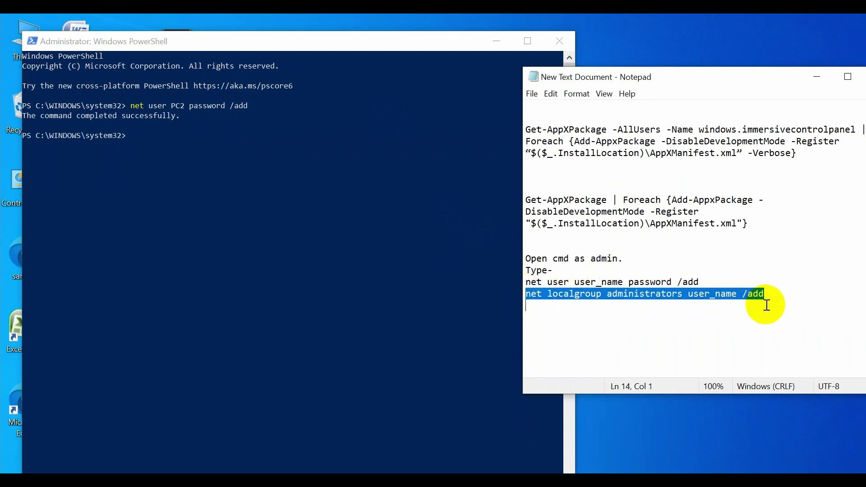
right_click(741, 292)
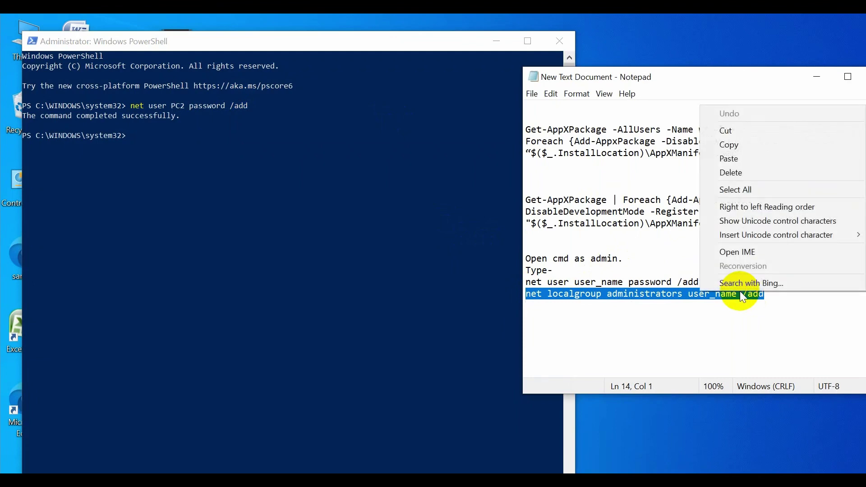
click(750, 143)
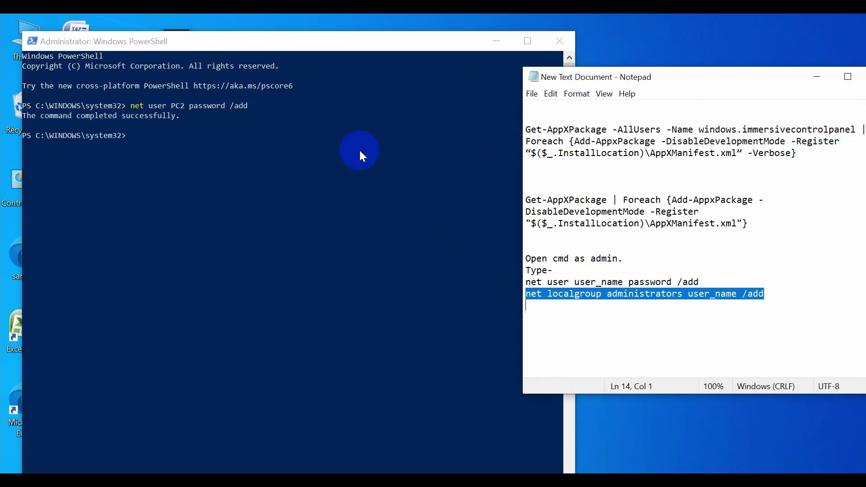
- Try to run the copied net localgroup administrators user_name /add command twice in the administrator PowerShell
click(326, 146)
right_click(326, 146)
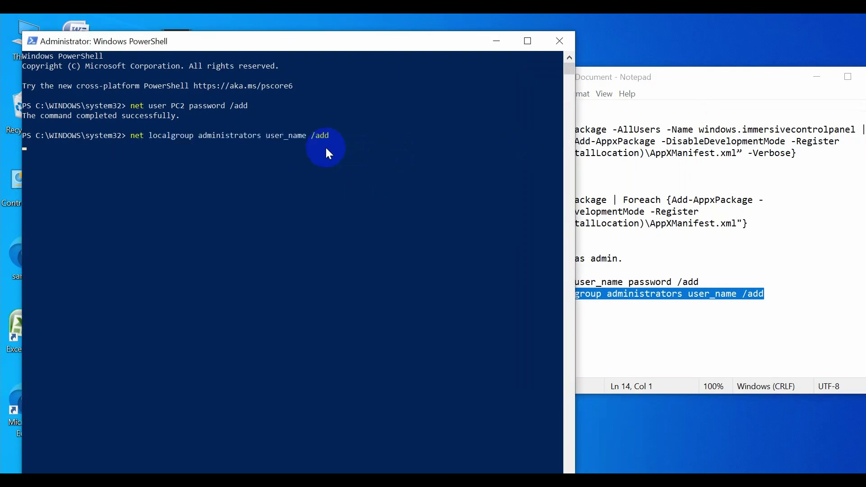
key(Return)
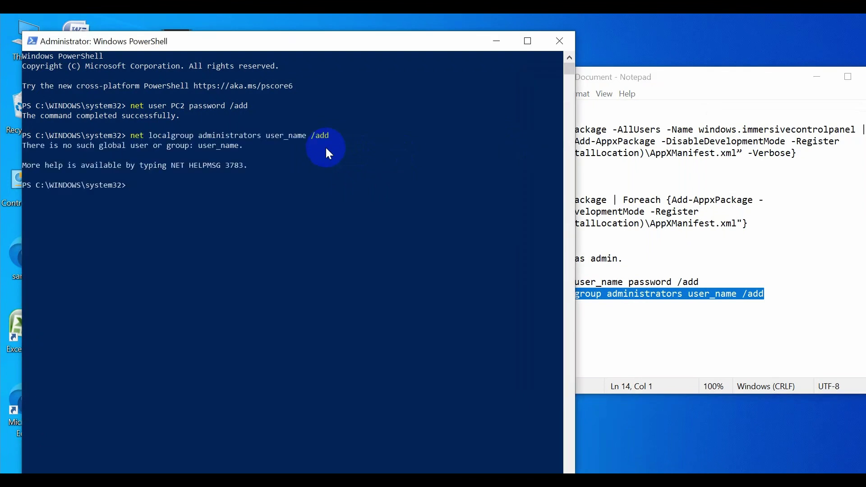
right_click(325, 146)
key(Return)
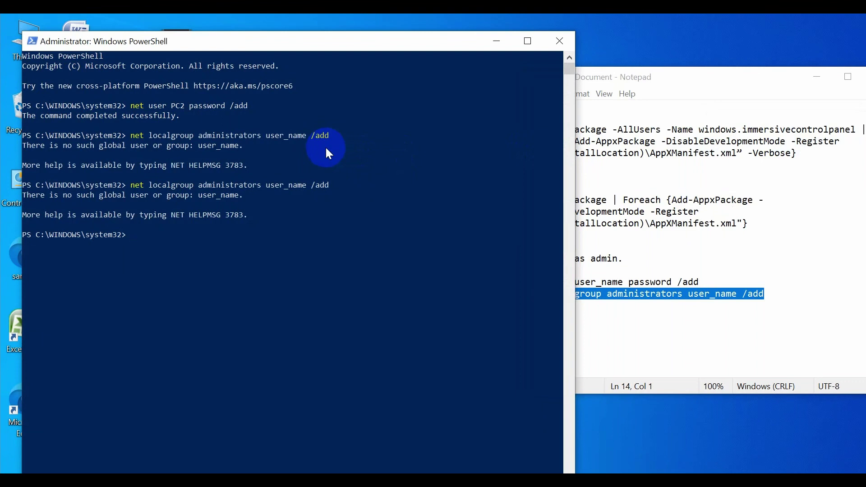
- Run net localgroup administrators PC2 /add in the administrator PowerShell, and close the PowerShell and New Text Document windows
text(v)
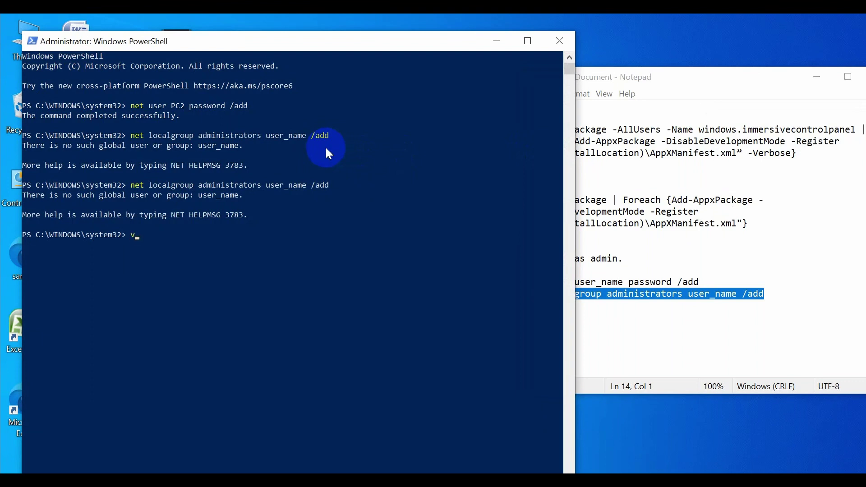
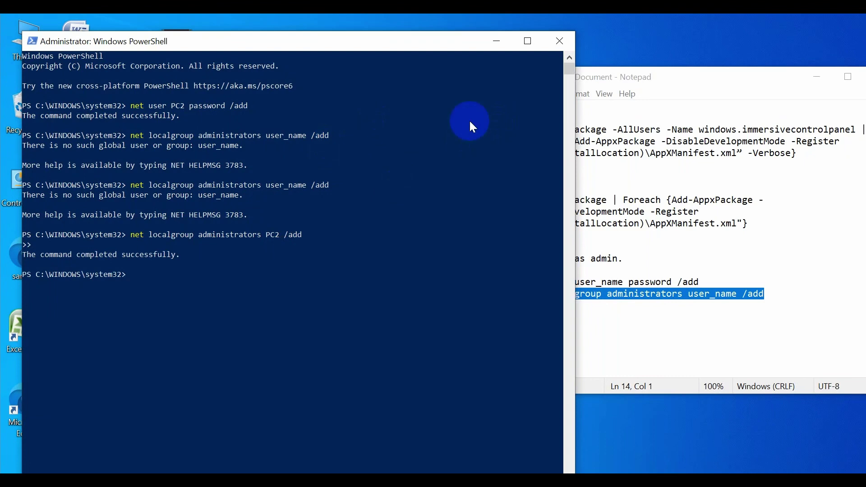
click(559, 40)
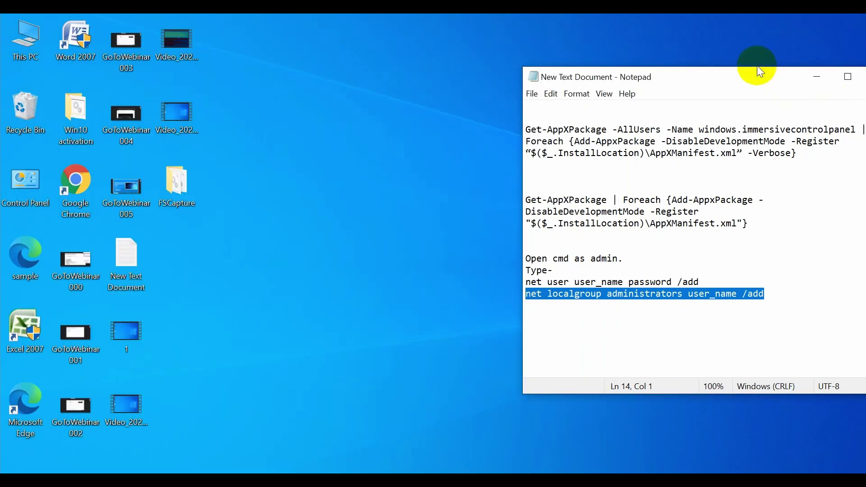
drag(759, 77, 605, 116)
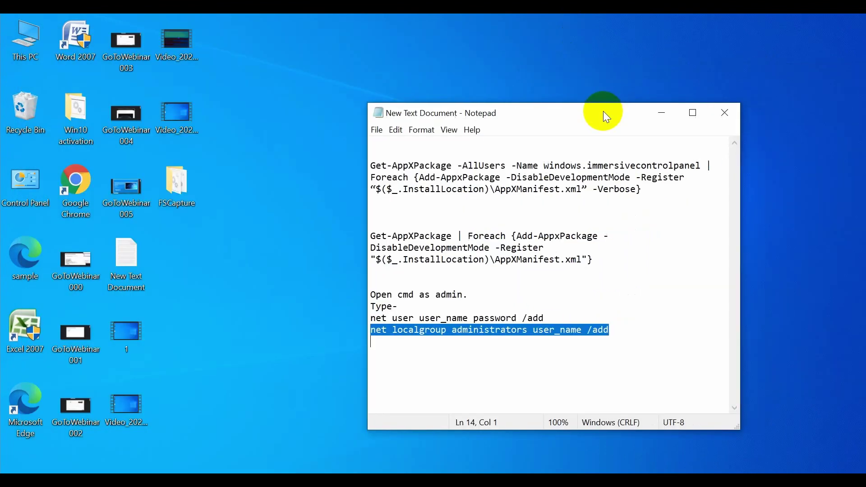
click(724, 113)
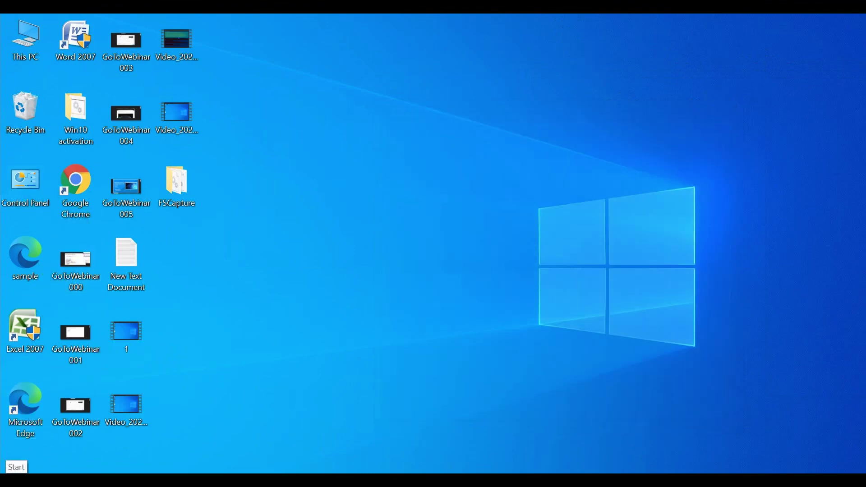
click(10, 480)
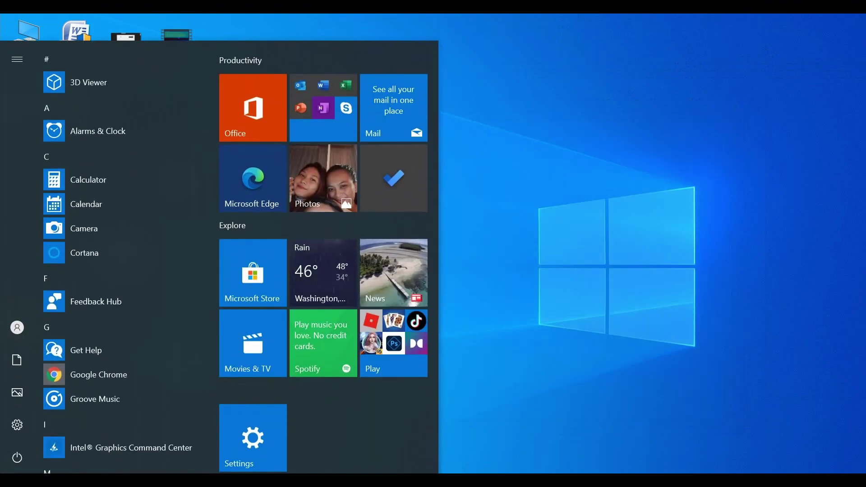
click(558, 312)
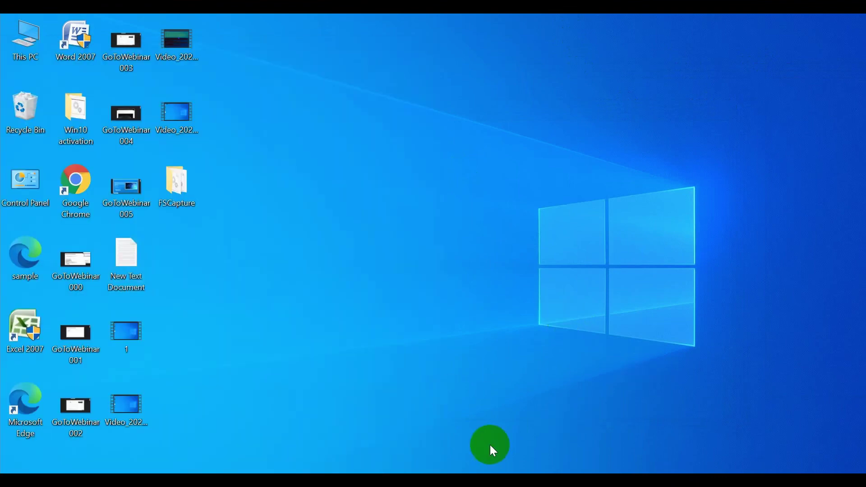
click(14, 469)
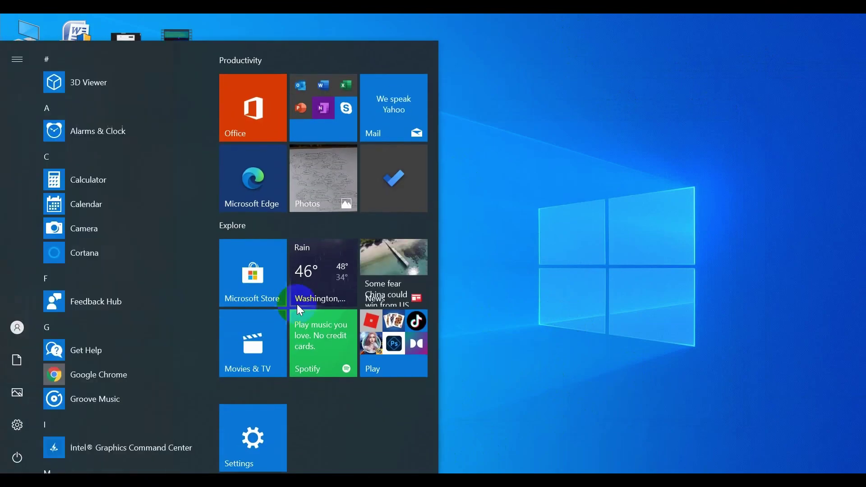
click(535, 308)
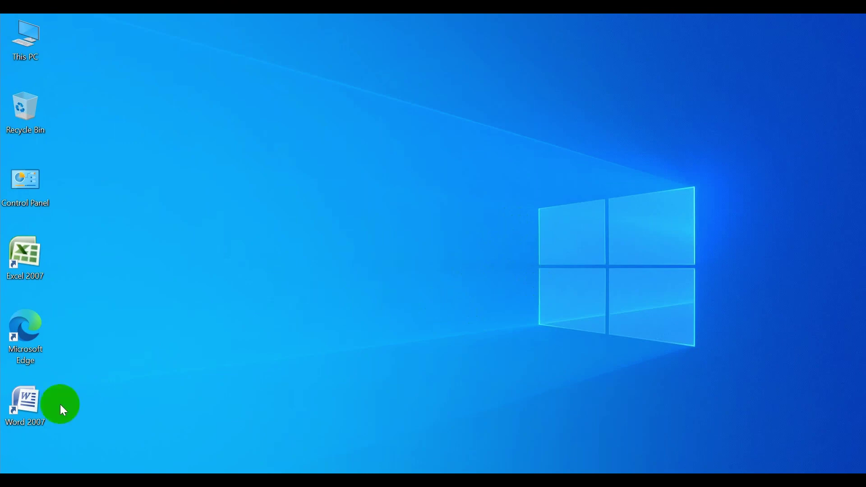
- Check the signed-in PC2 account and its account options in the Start menu, and dismiss the menu
key(super)
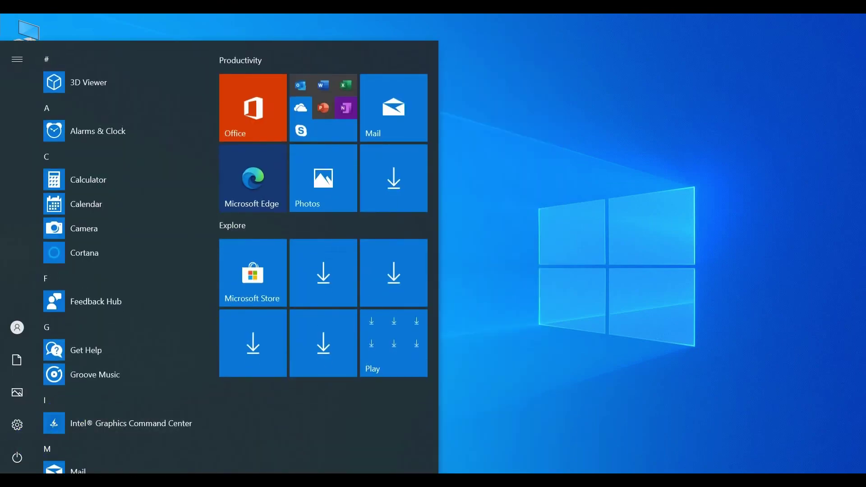
mouse_move(13, 334)
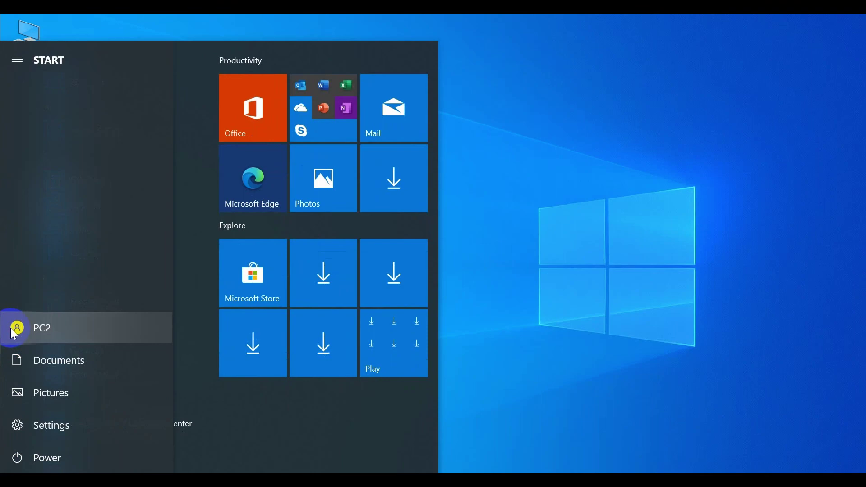
click(39, 331)
click(39, 331)
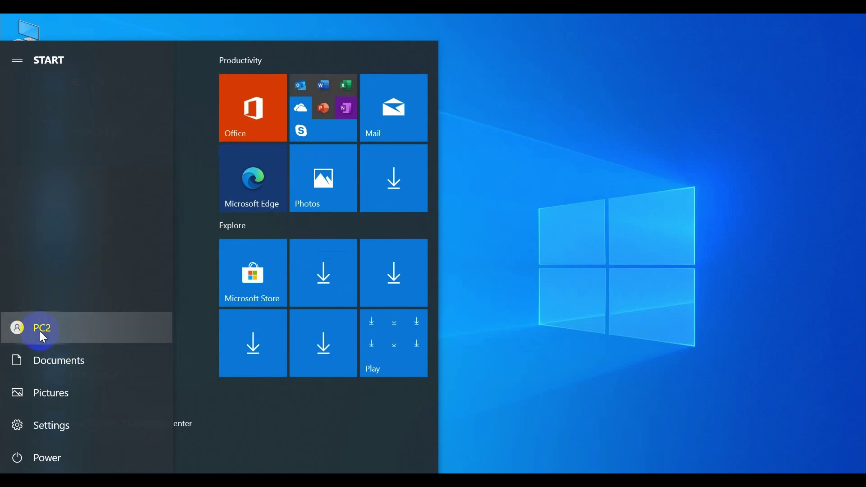
click(39, 331)
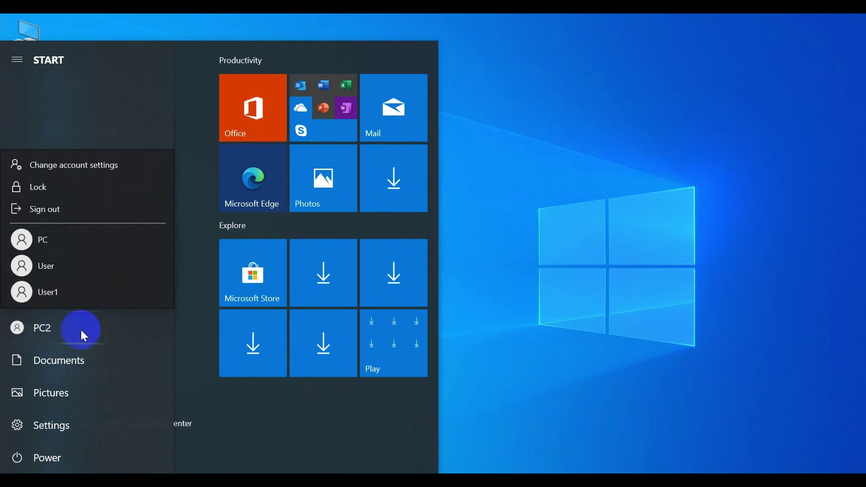
click(487, 223)
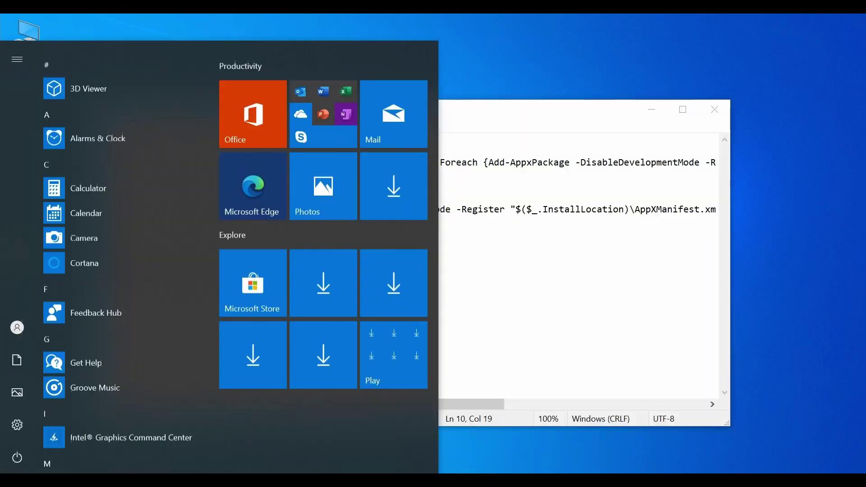
- Launch Settings from the PC2 account, move the Notepad window out of the way, and maximize the Settings window
mouse_move(16, 421)
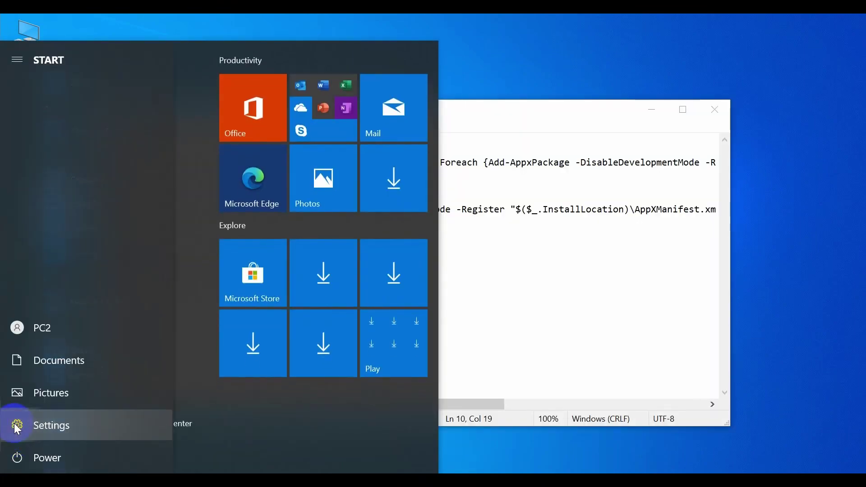
click(653, 120)
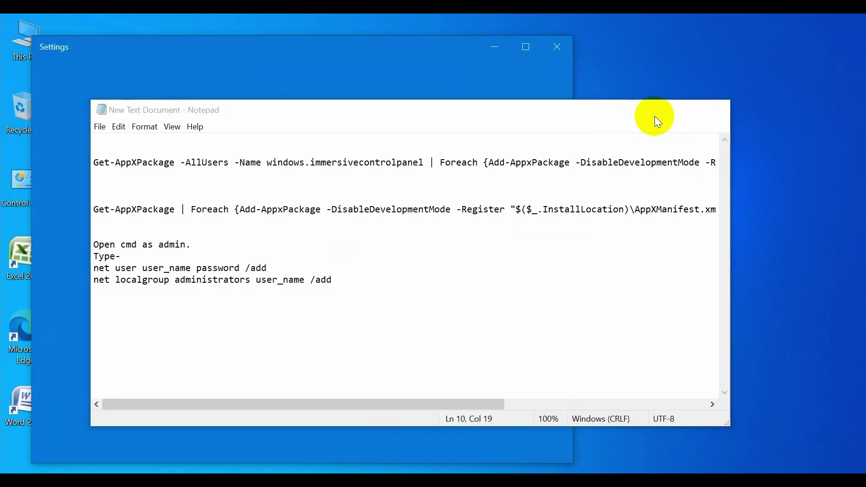
click(654, 113)
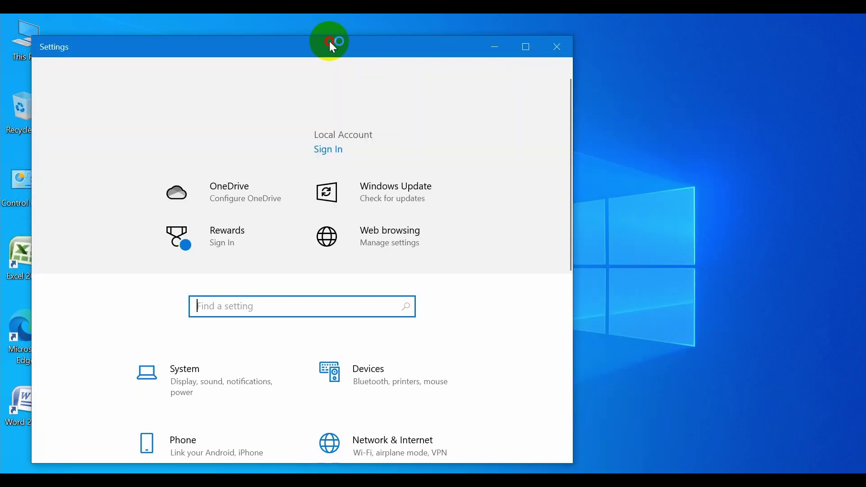
drag(329, 41, 428, 28)
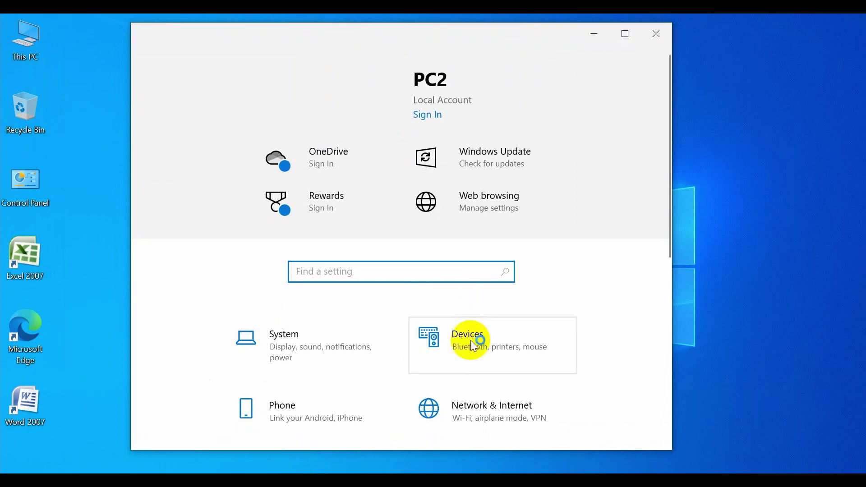
click(624, 33)
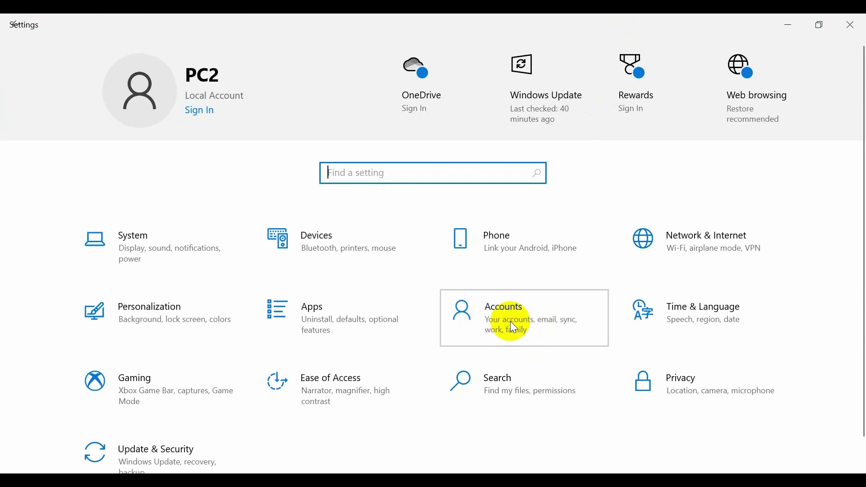
- View PC2's Your info page under Accounts, return to the Settings home page, and dismiss the Settings window
click(510, 321)
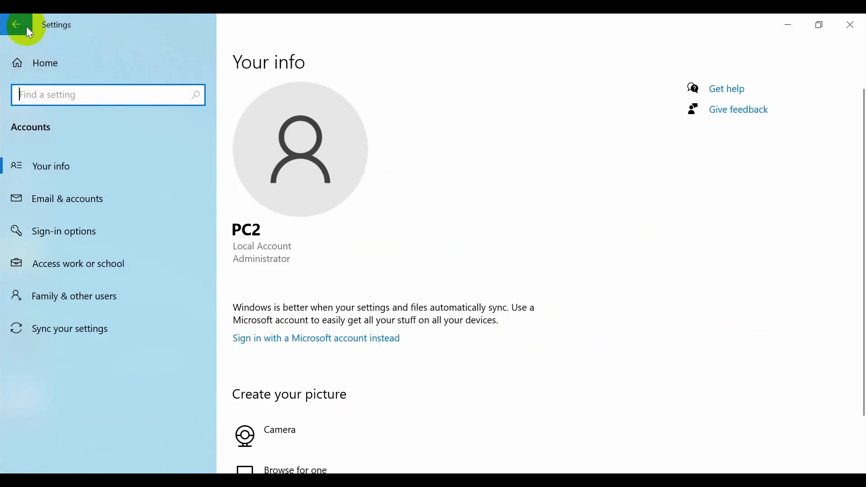
click(13, 27)
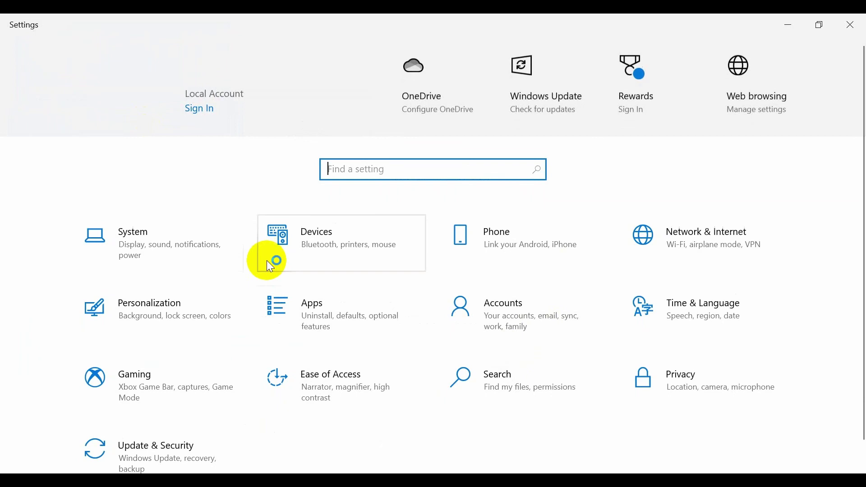
click(331, 326)
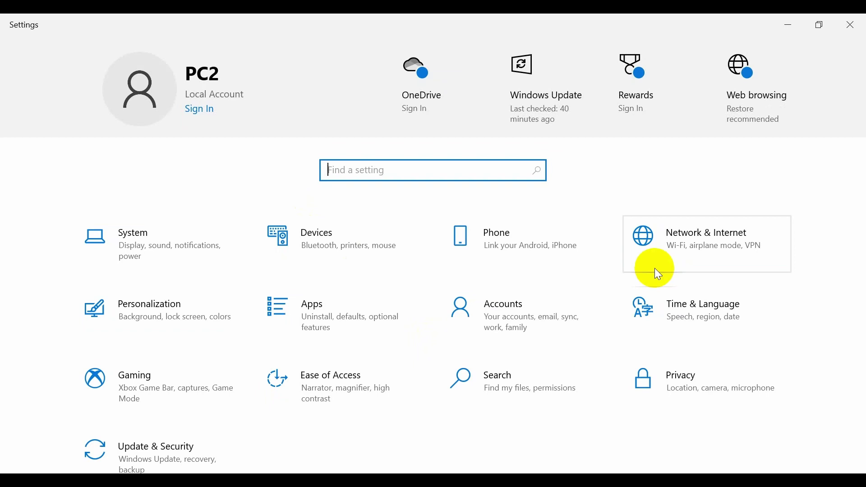
click(803, 21)
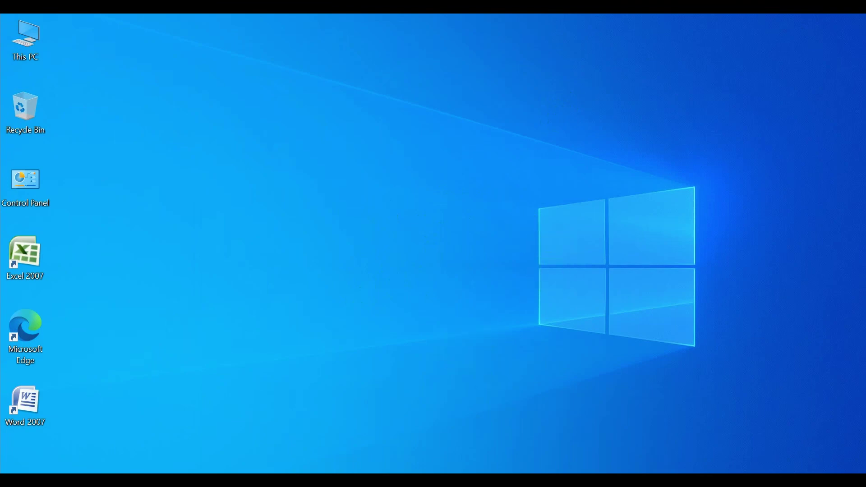
- Open Control Panel and bring up the list of user accounts for changing the account type
key(super)
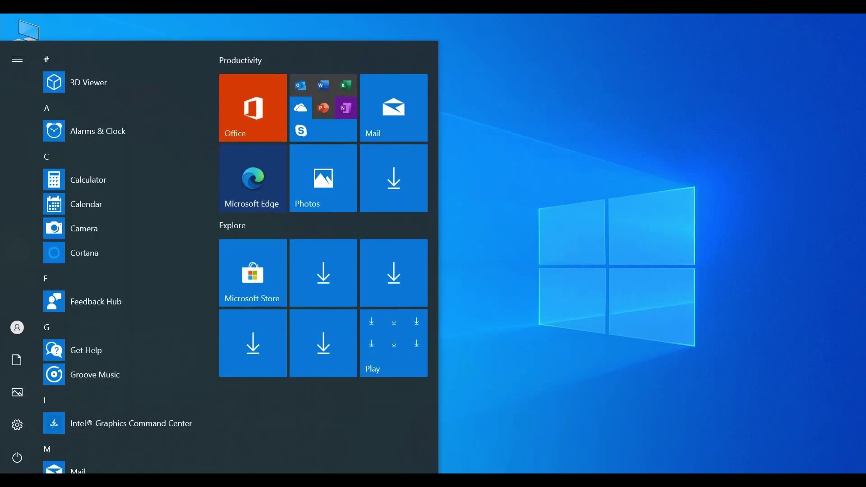
key(super+i)
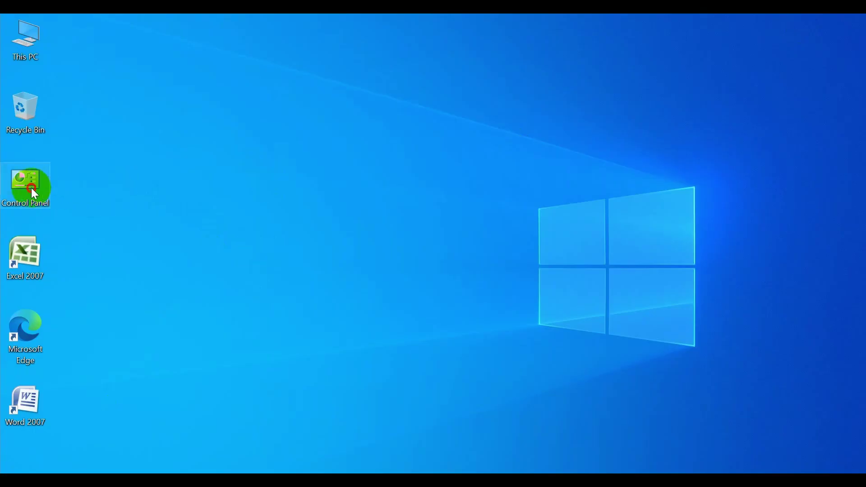
double_click(34, 193)
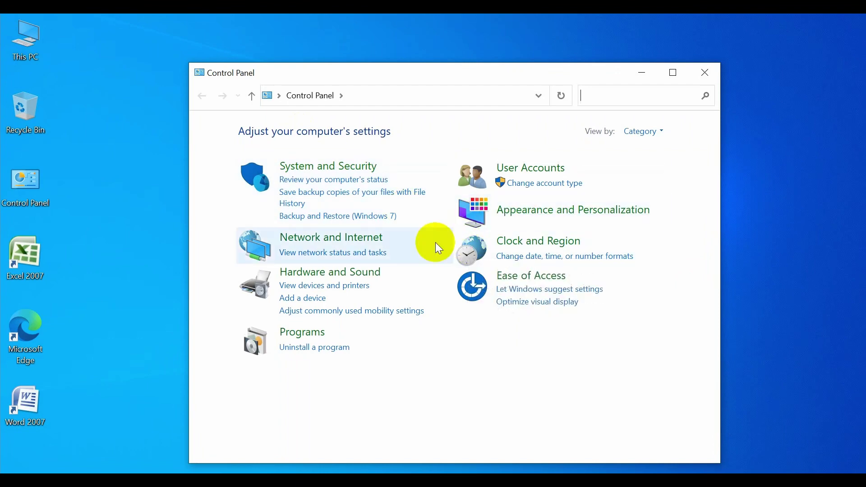
click(536, 185)
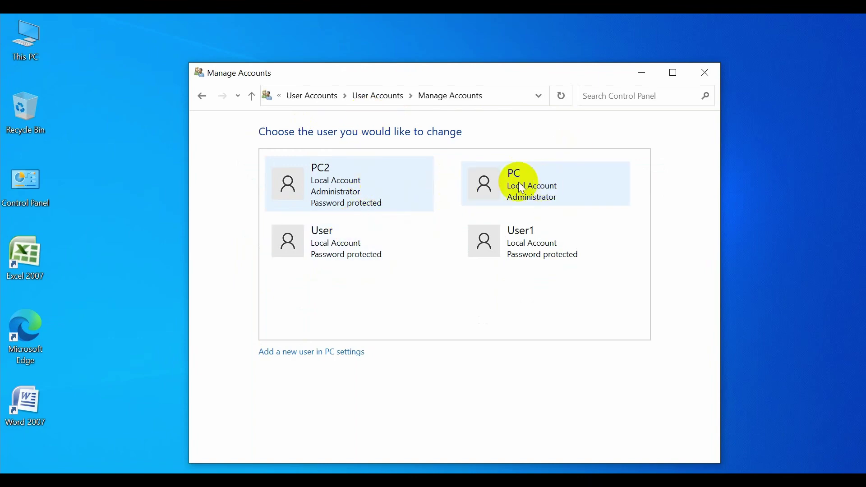
- Delete the PC administrator account while keeping its files
click(489, 203)
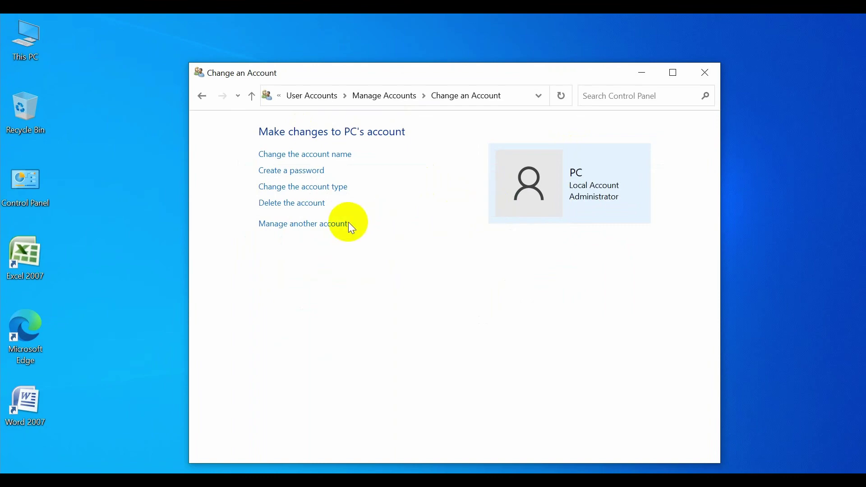
click(288, 200)
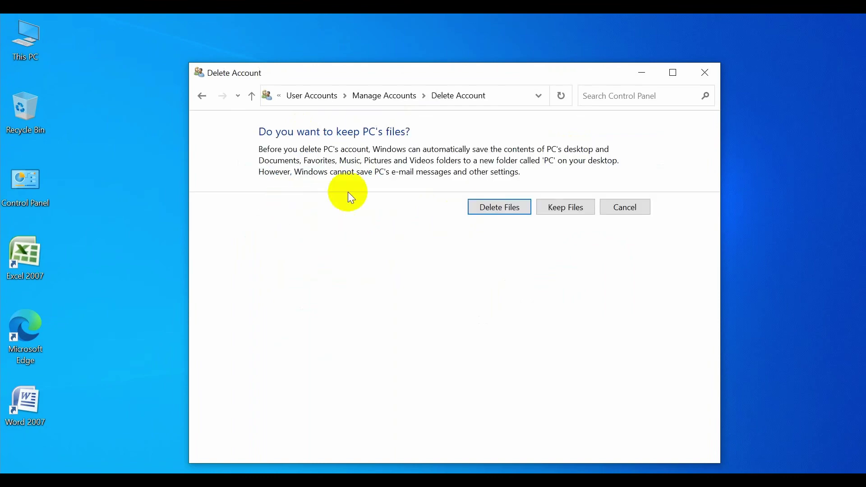
click(564, 209)
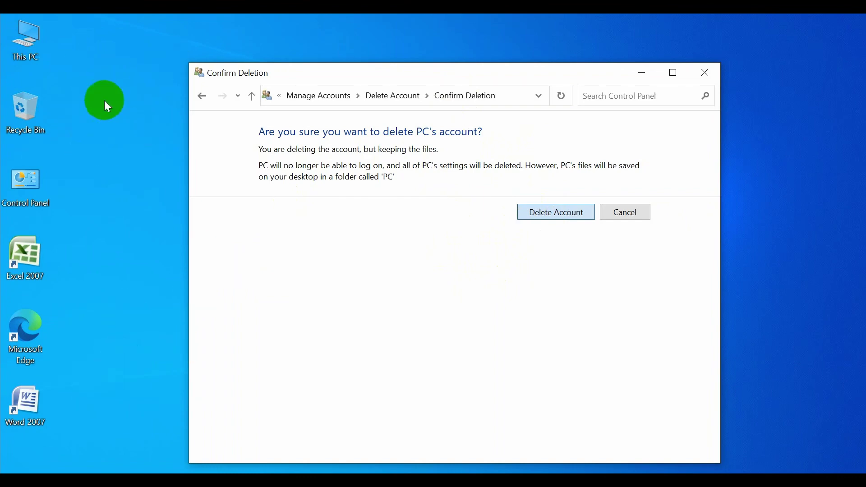
click(530, 209)
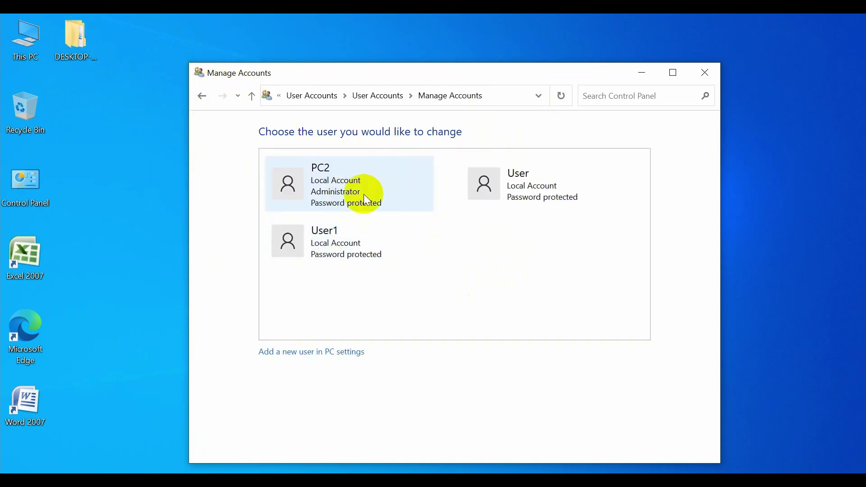
- View the change options for the PC2 account, return to the account list, and close Control Panel
click(348, 175)
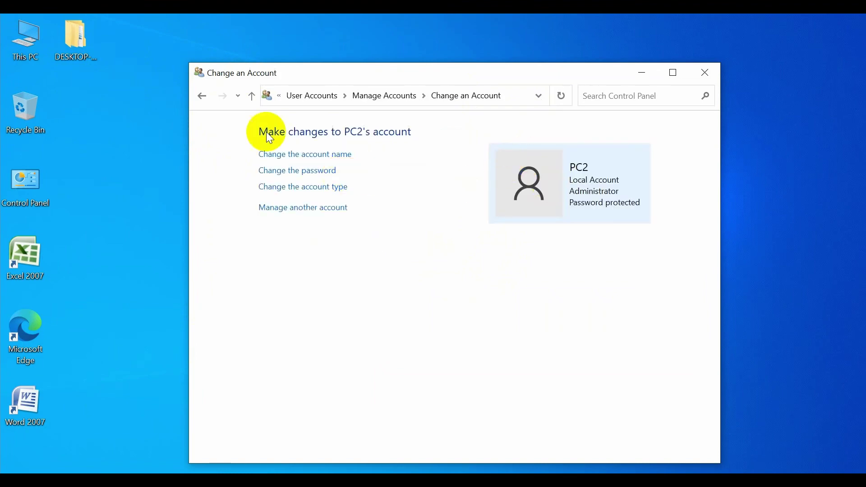
click(201, 96)
click(705, 72)
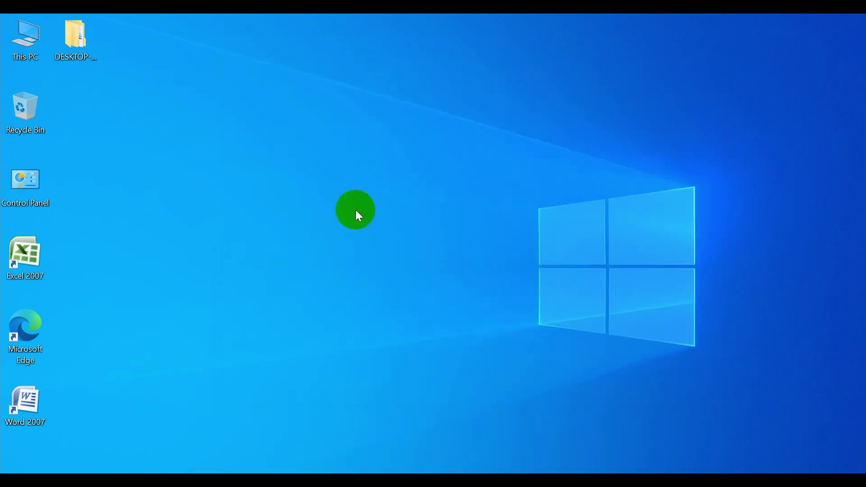
- Launch Settings from the Start menu, view Apps & features, and close the restored window
click(16, 467)
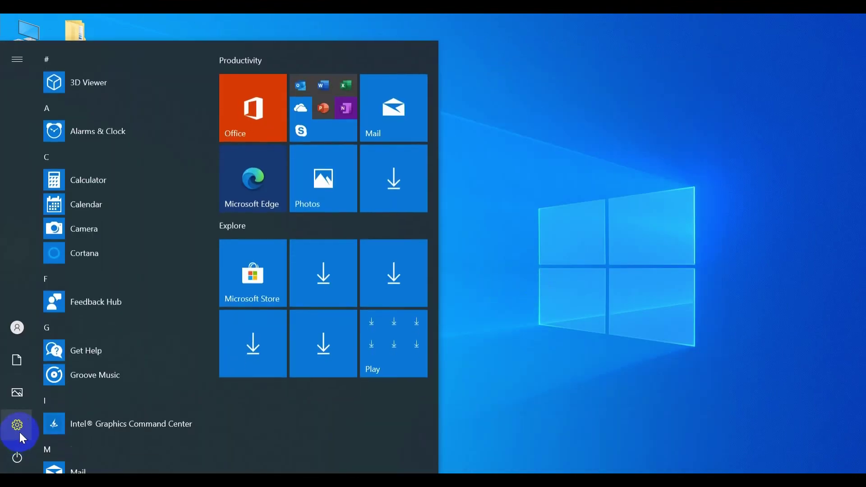
click(20, 425)
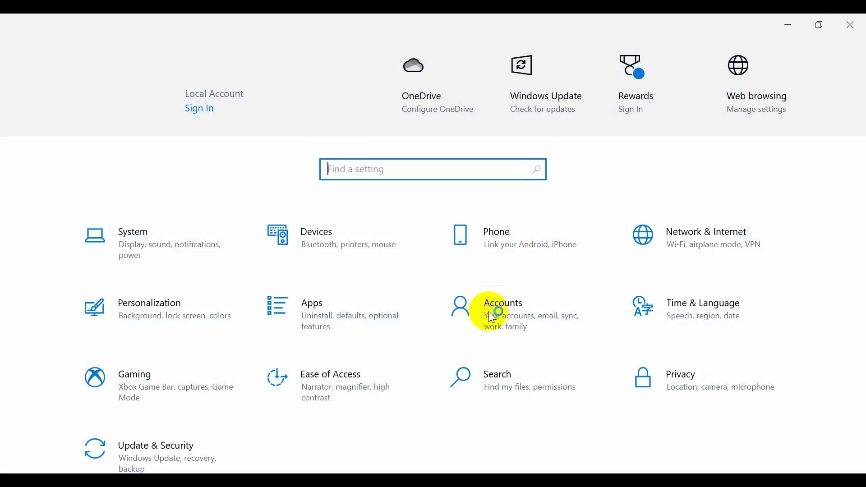
click(341, 314)
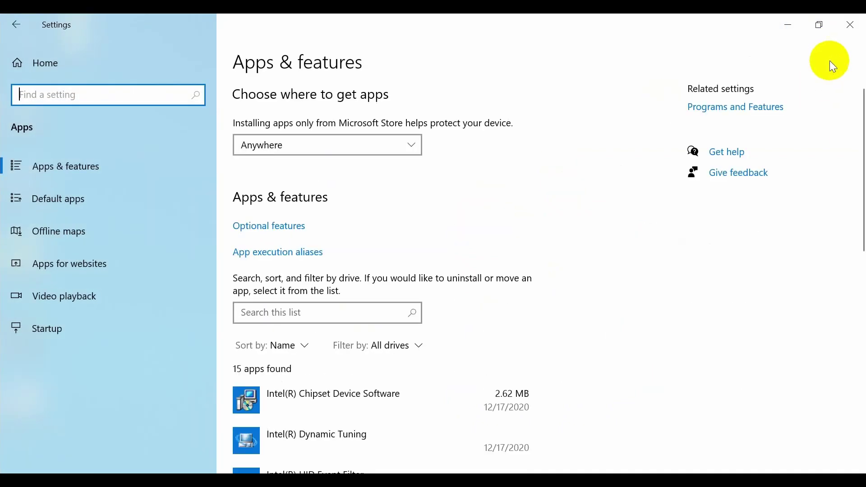
click(832, 18)
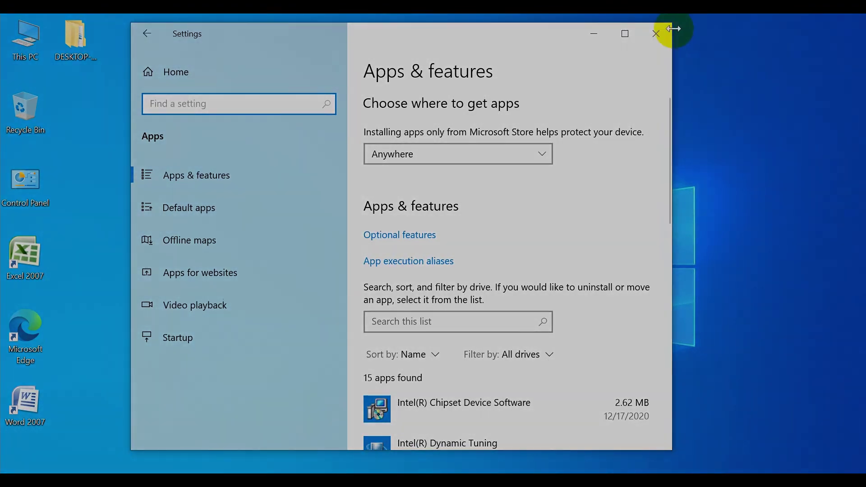
click(656, 31)
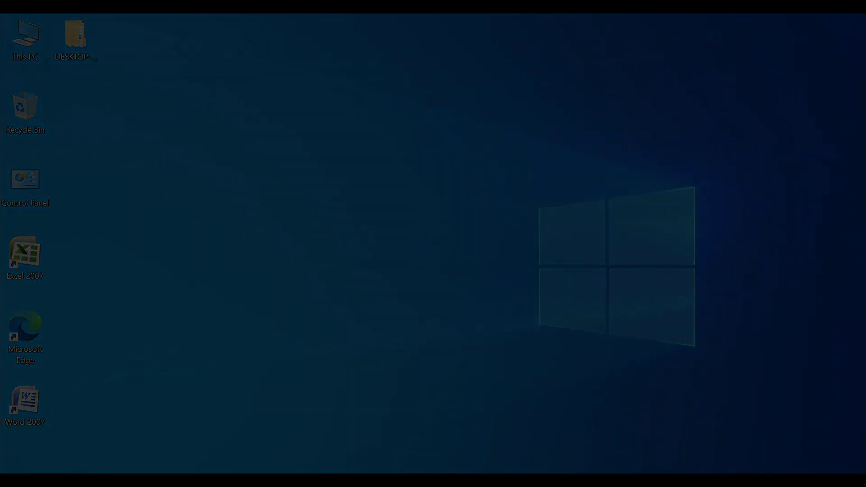